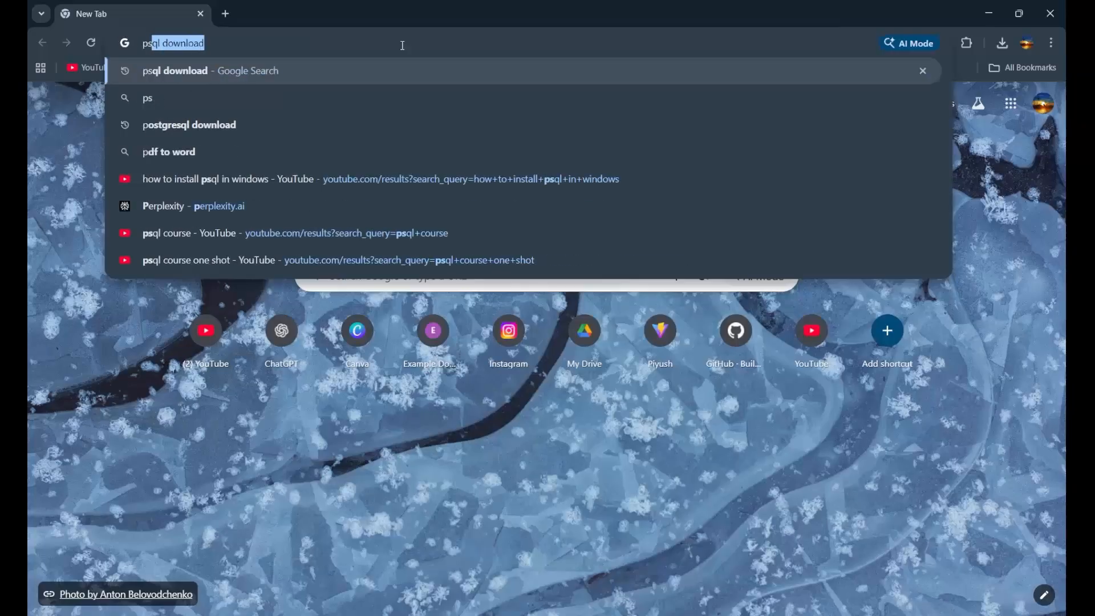
# Search the web for "psql download" and open the Windows installers page of the official PostgreSQL downloads.
pyautogui.write('wnload')
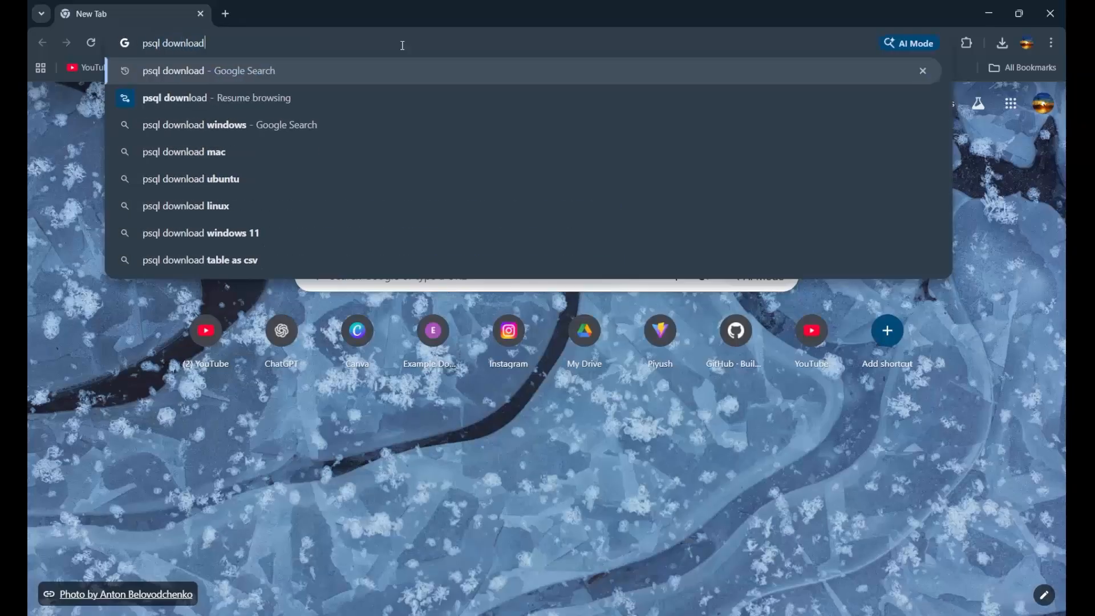
pyautogui.press('Return')
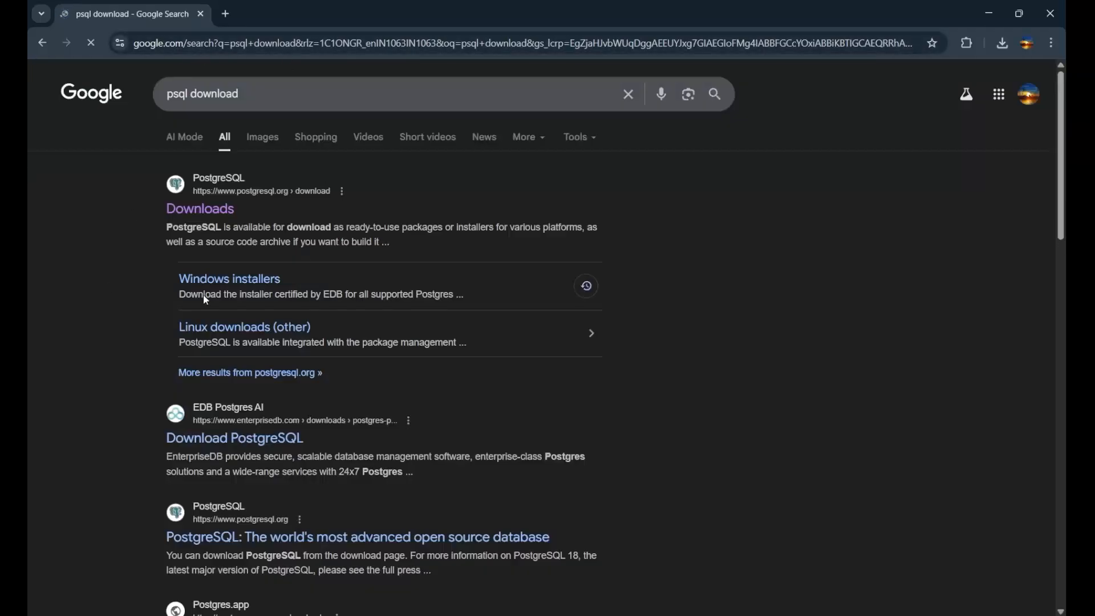
pyautogui.click(207, 216)
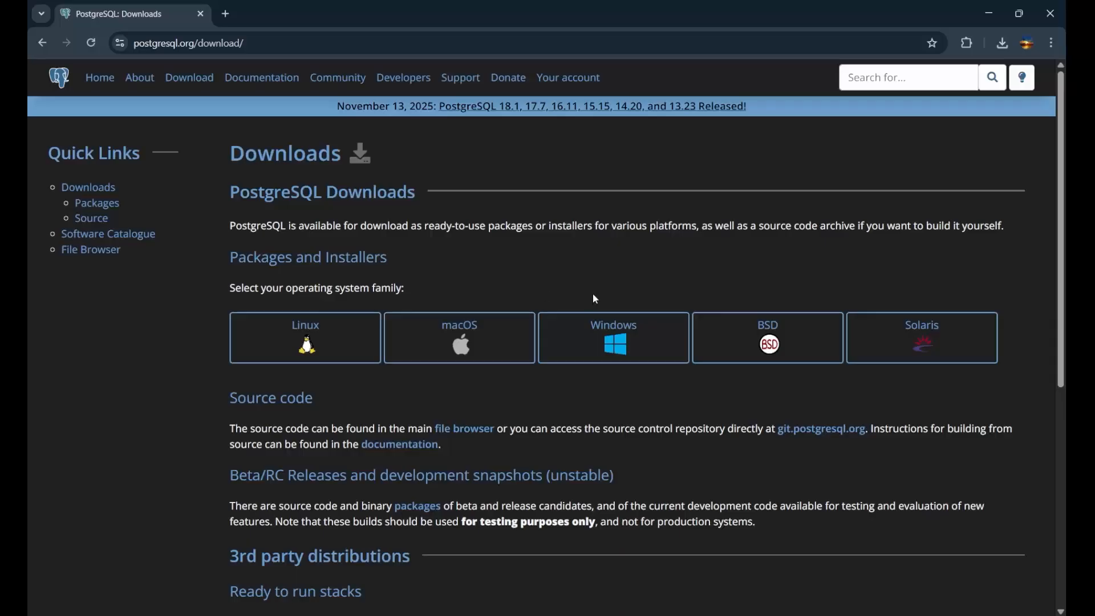
pyautogui.click(615, 346)
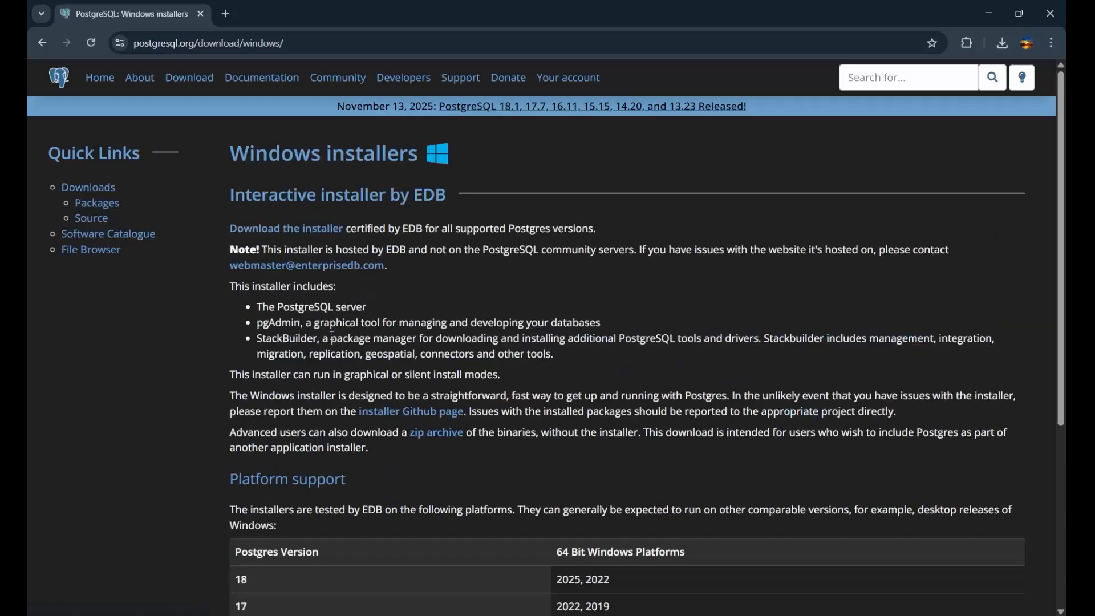
# Open EDB's installer download page and download PostgreSQL 18.1 for Windows x86-64.
pyautogui.moveTo(220, 230); pyautogui.dragTo(348, 230)
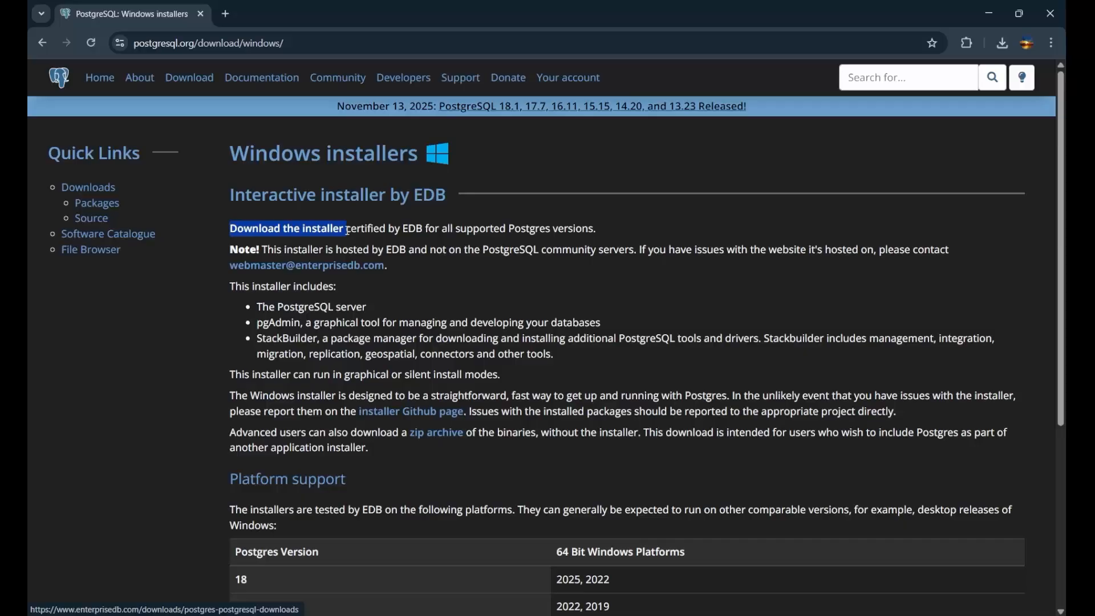
pyautogui.click(255, 235)
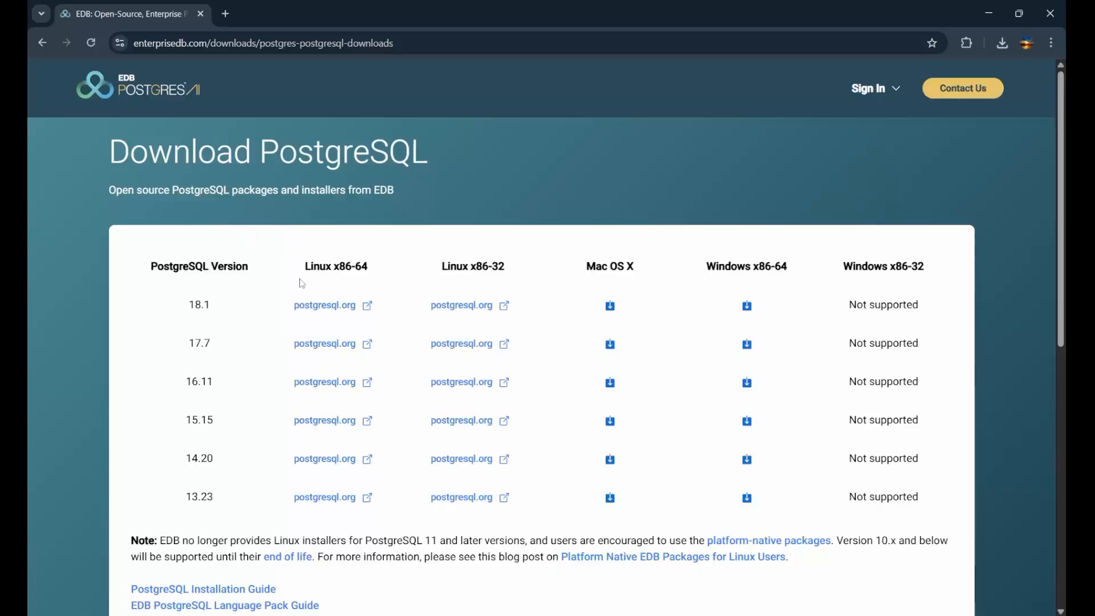
pyautogui.click(748, 307)
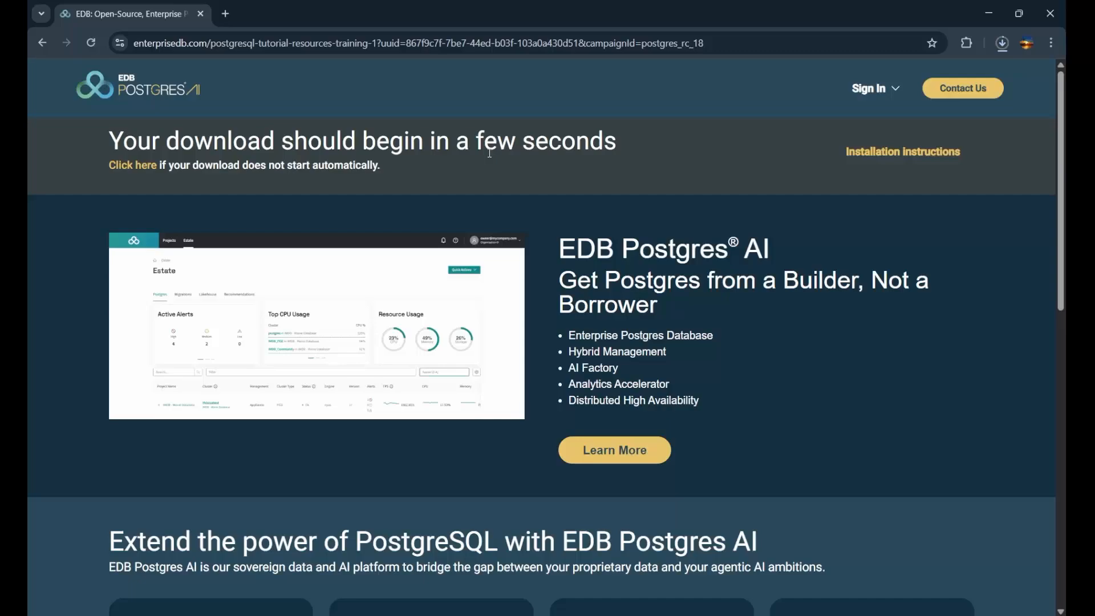
# Run the downloaded postgresql-18.1-1-windows-x64.exe installer from the browser's download history.
pyautogui.hotkey('ctrl', 'j')
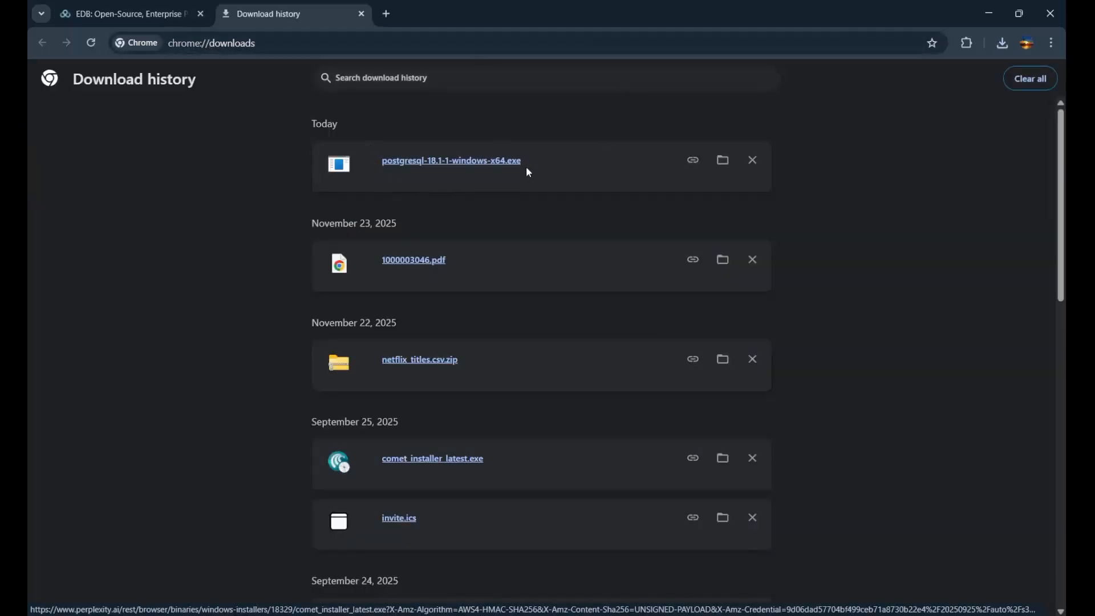
pyautogui.click(487, 165)
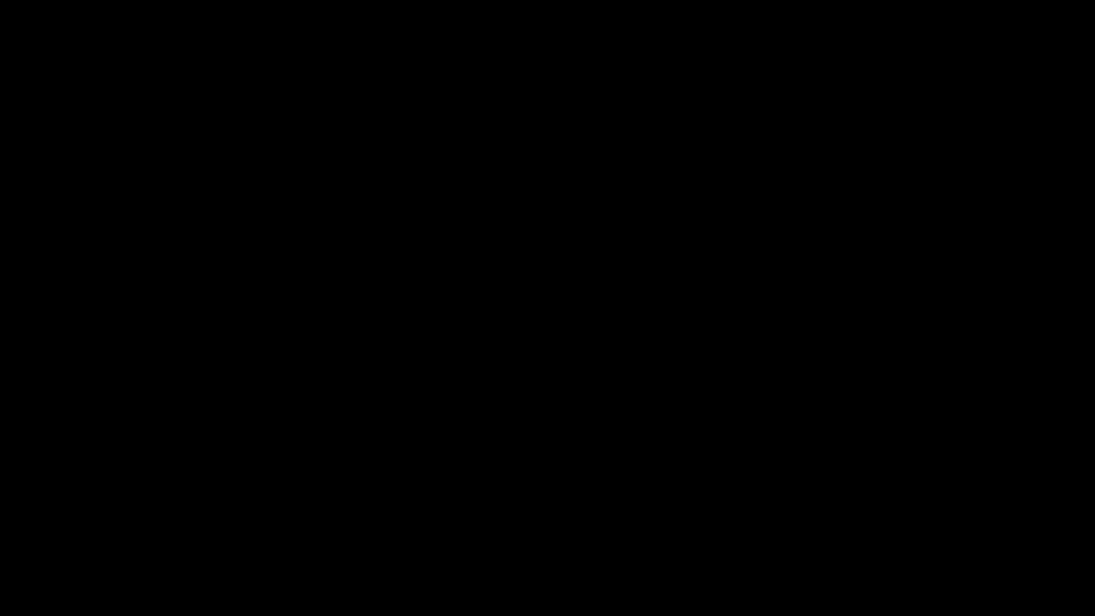
pyautogui.click(476, 443)
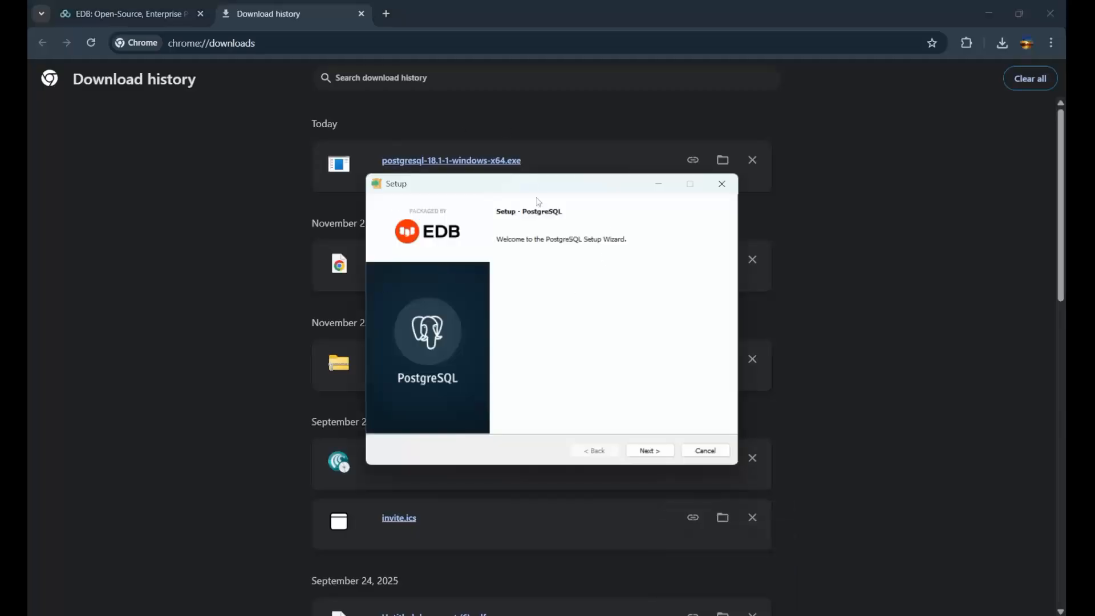
# Accept the installation directory C:\Program Files\PostgreSQL\18, all four components, and the default data directory in the setup wizard.
pyautogui.click(650, 451)
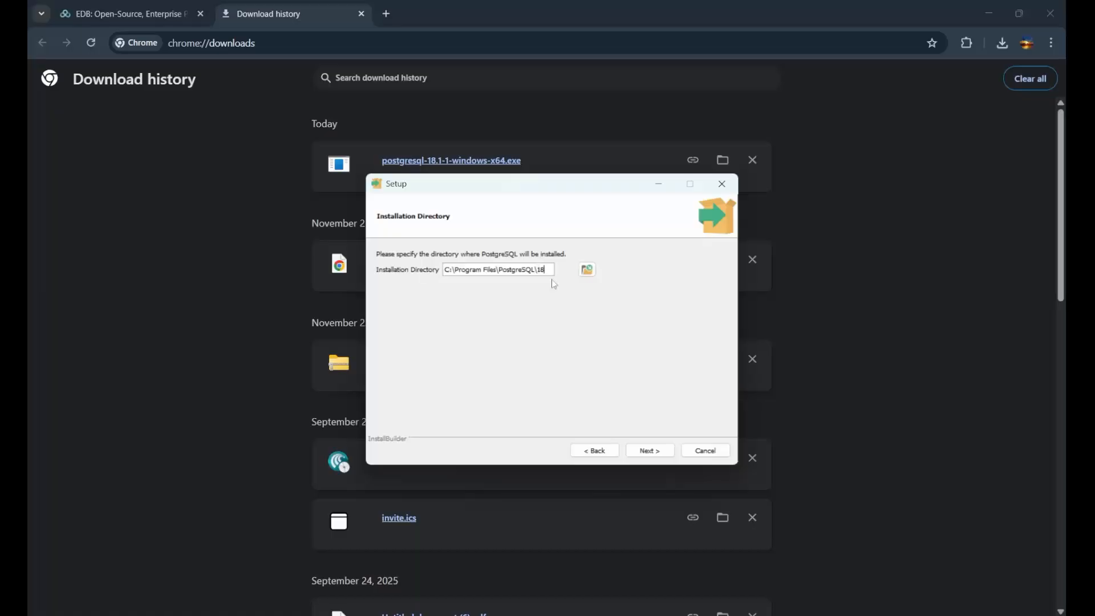
pyautogui.click(650, 451)
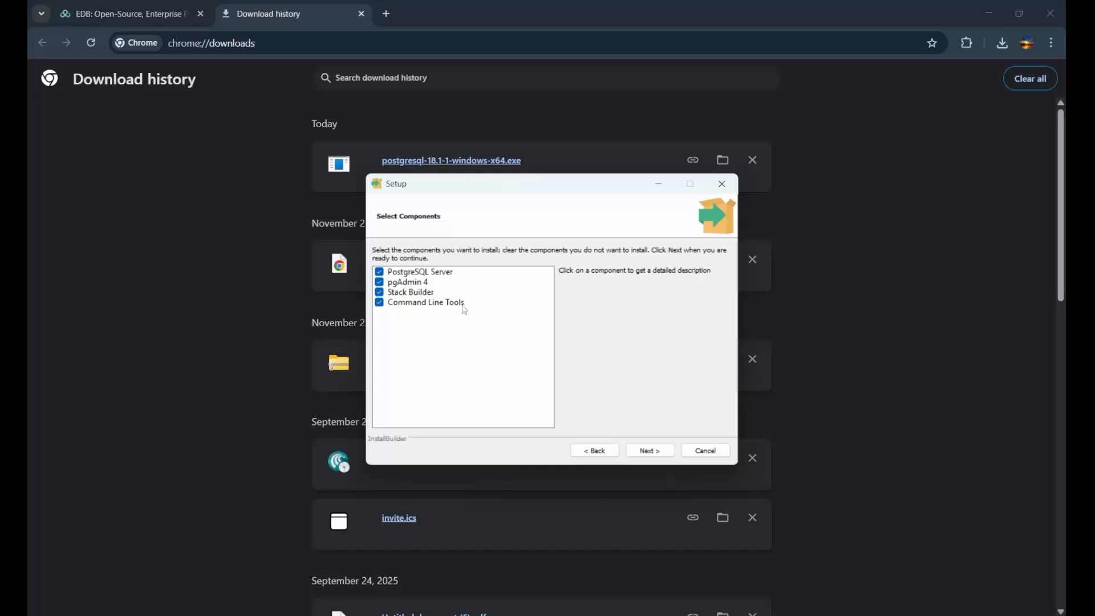
pyautogui.click(650, 451)
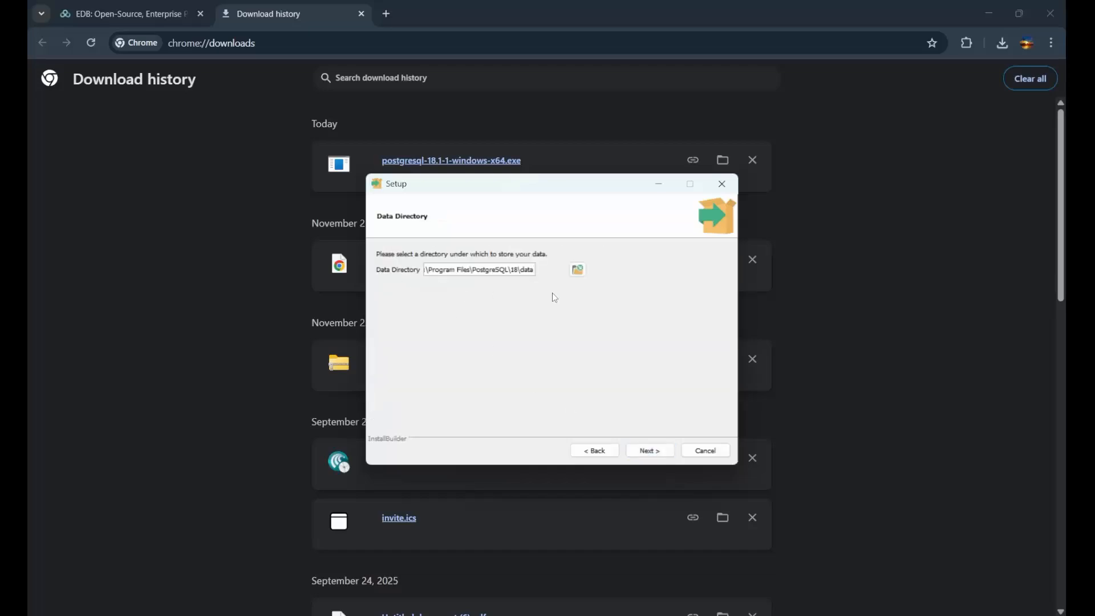
pyautogui.click(648, 452)
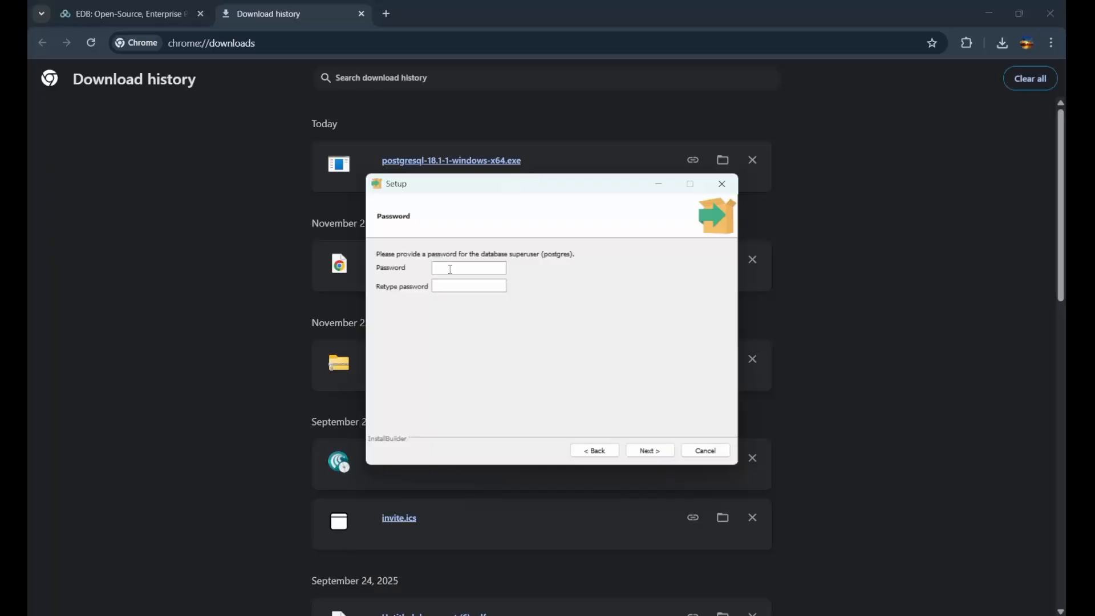
# Enter and confirm the password for the database superuser postgres.
pyautogui.write('popostg')
pyautogui.click(660, 454)
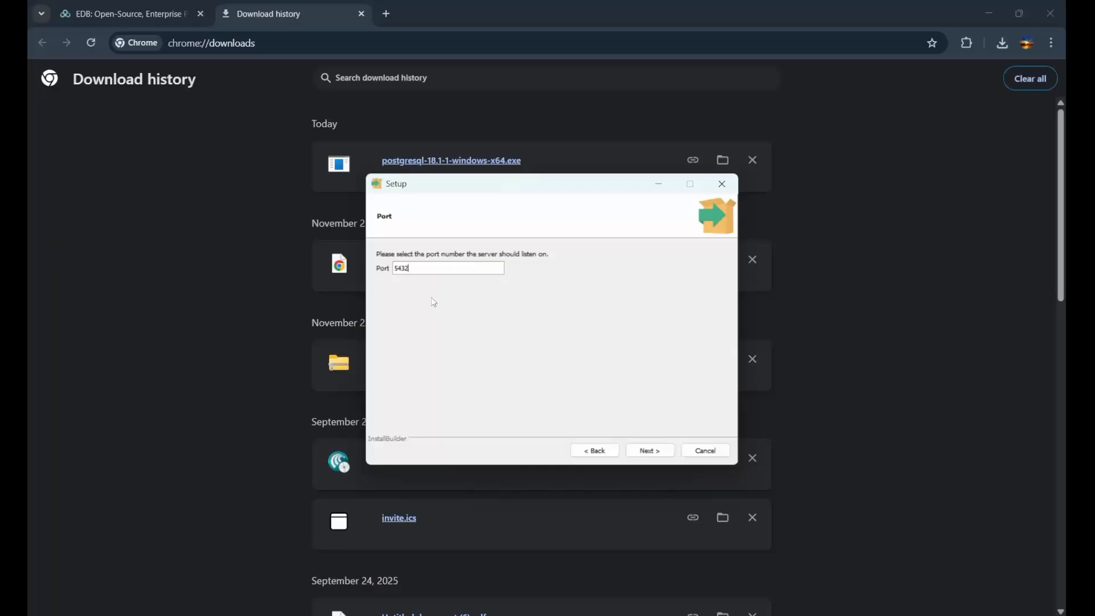
# Keep port 5432 and the DEFAULT locale, and install PostgreSQL with the summarized settings.
pyautogui.click(649, 453)
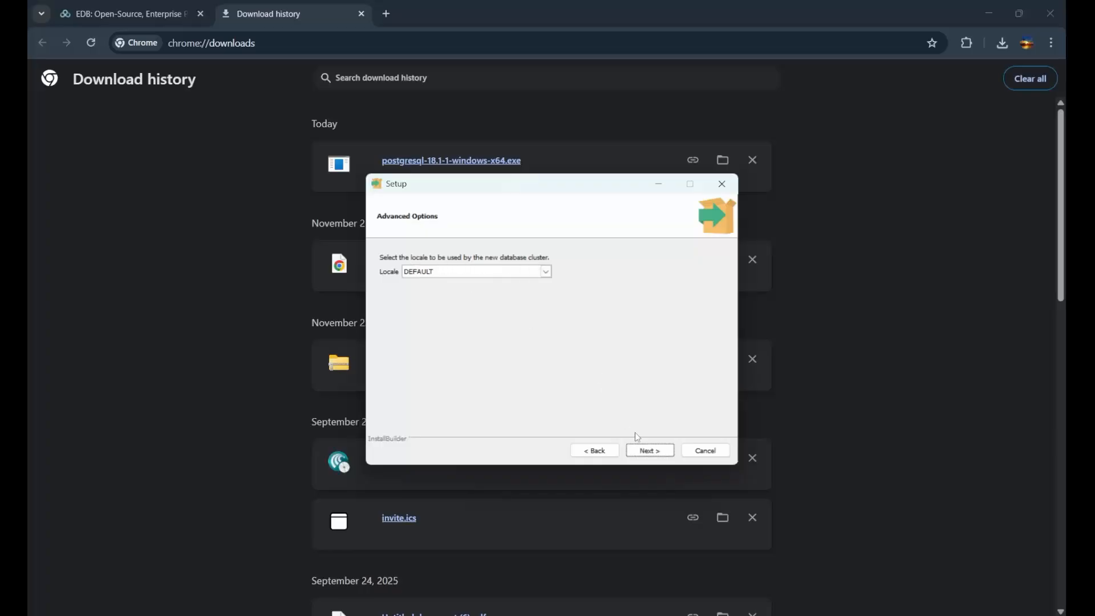
pyautogui.click(647, 451)
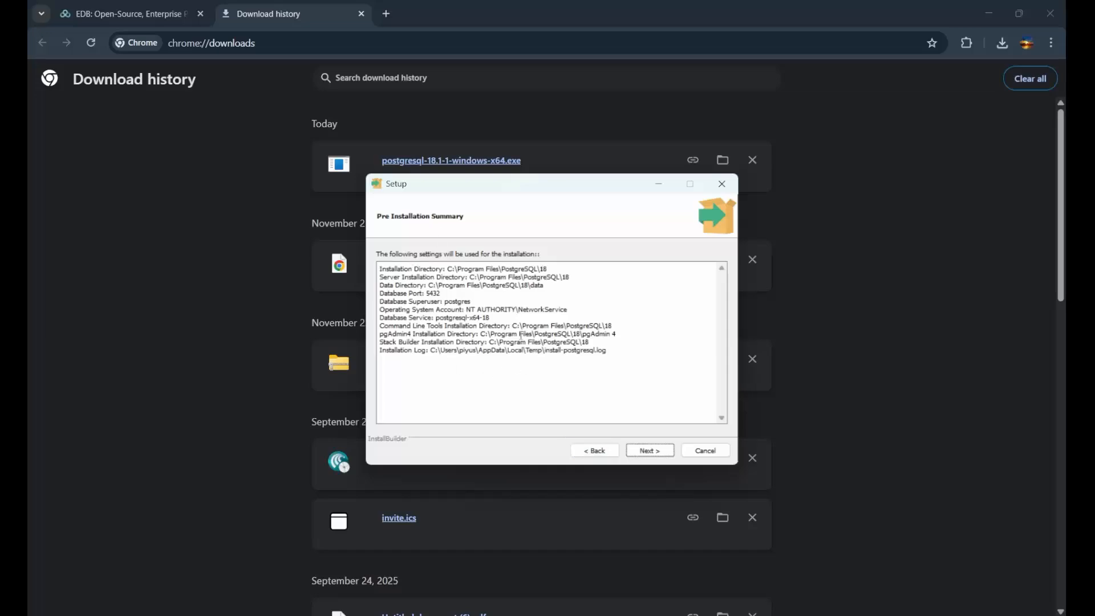
pyautogui.click(647, 451)
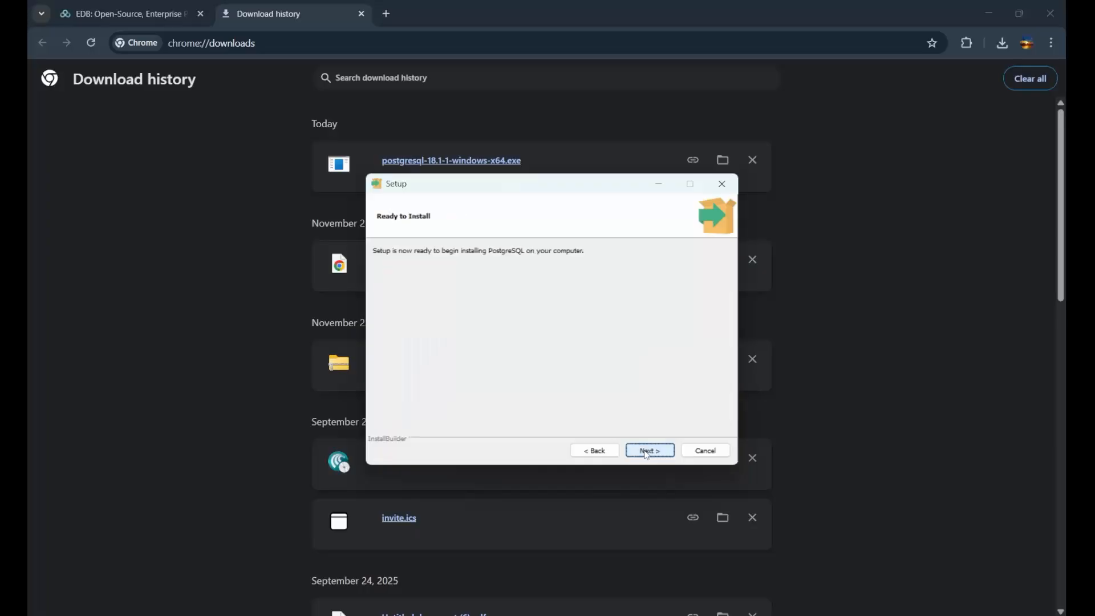
pyautogui.click(648, 451)
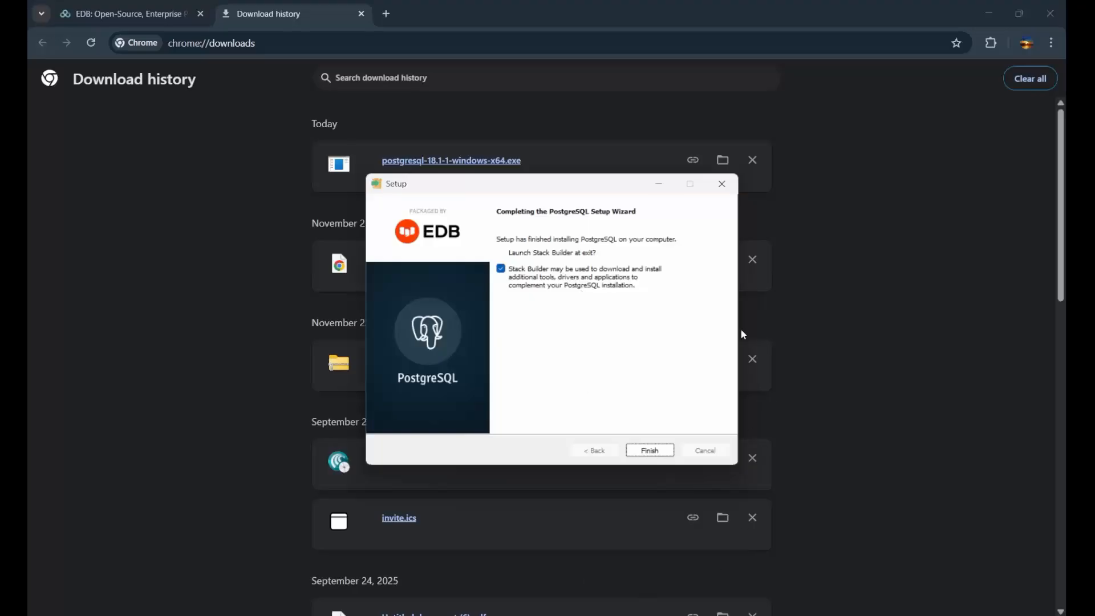
# Finish the PostgreSQL setup and exit the Stack Builder wizard without installing additional software.
pyautogui.click(650, 451)
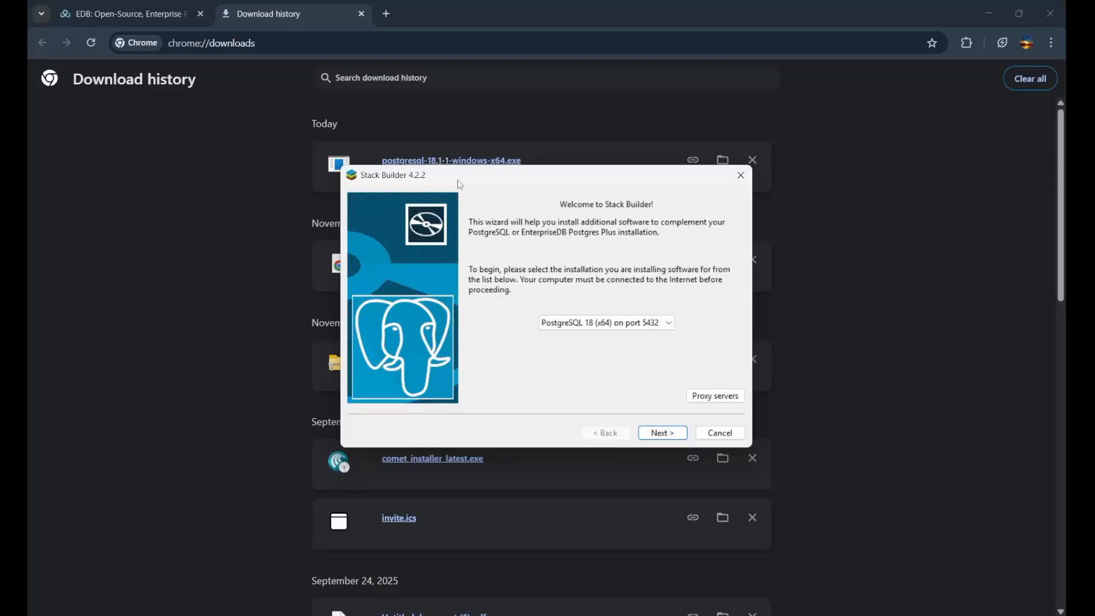
pyautogui.click(731, 437)
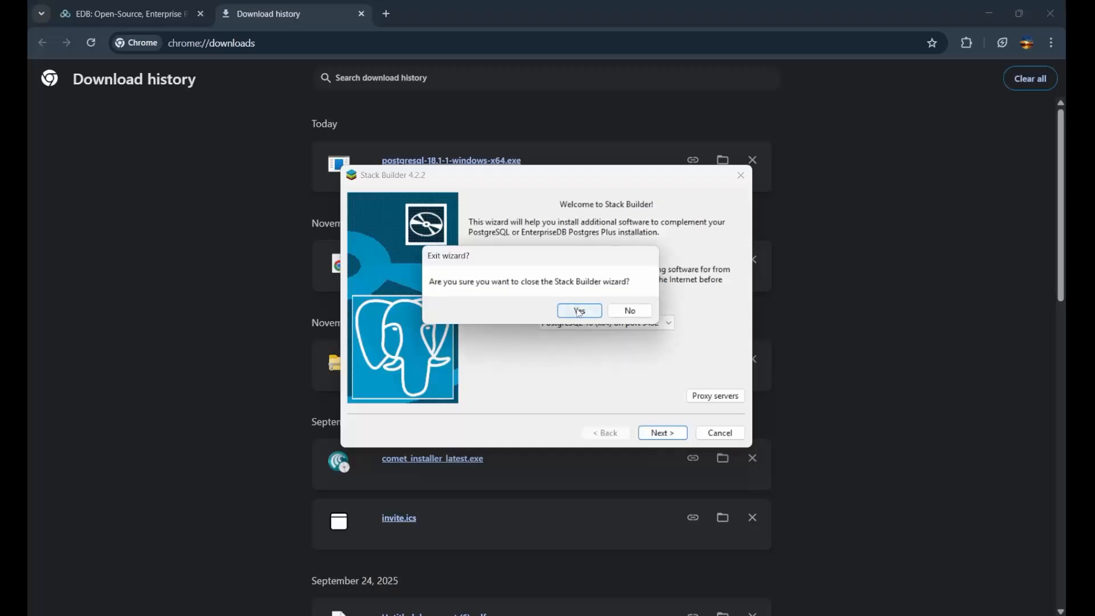
pyautogui.click(580, 312)
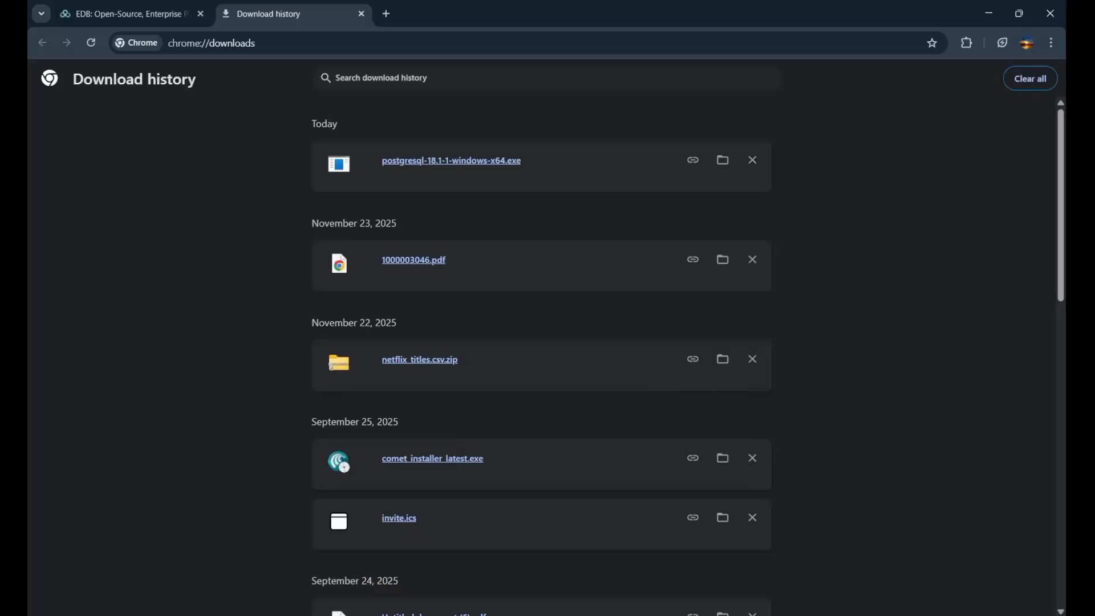
# Search the installed apps for pgAdmin 4 and open it.
pyautogui.press('super')
pyautogui.write('pgadmin')
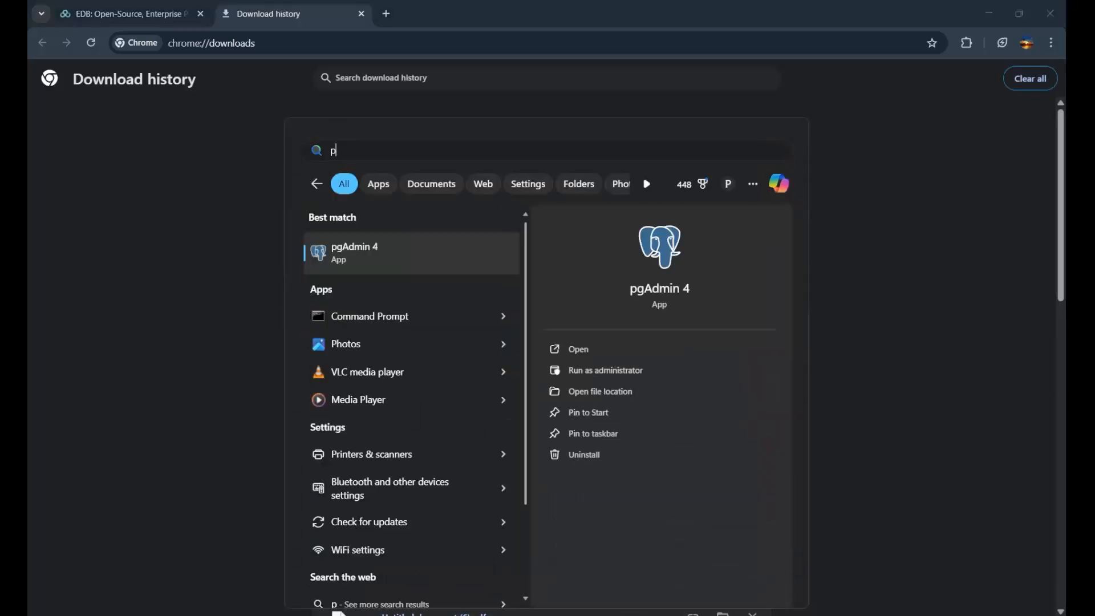
pyautogui.write(' 4')
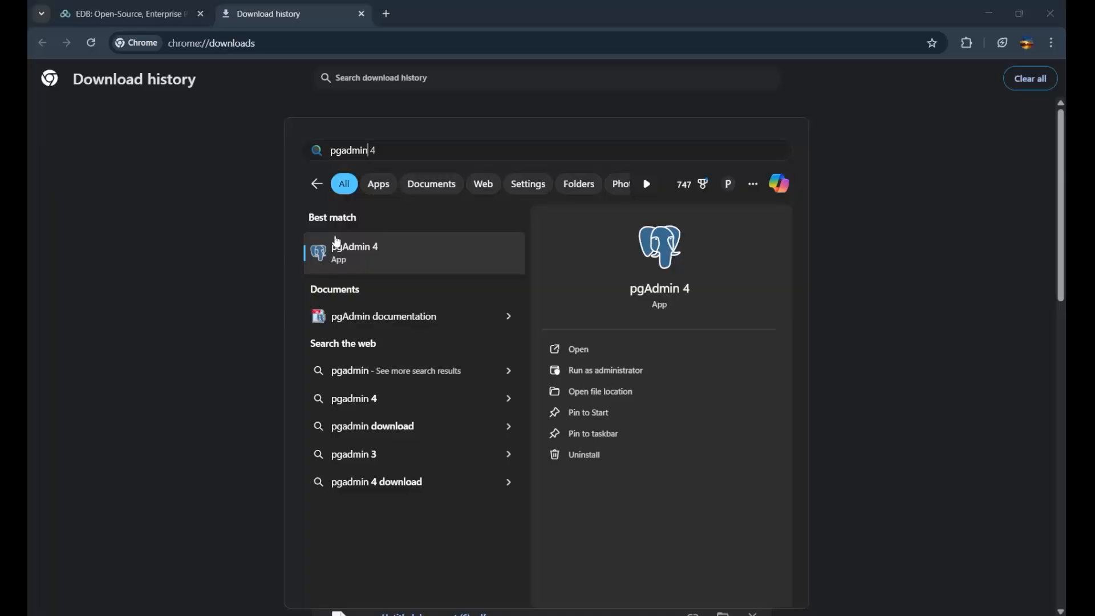
pyautogui.click(424, 267)
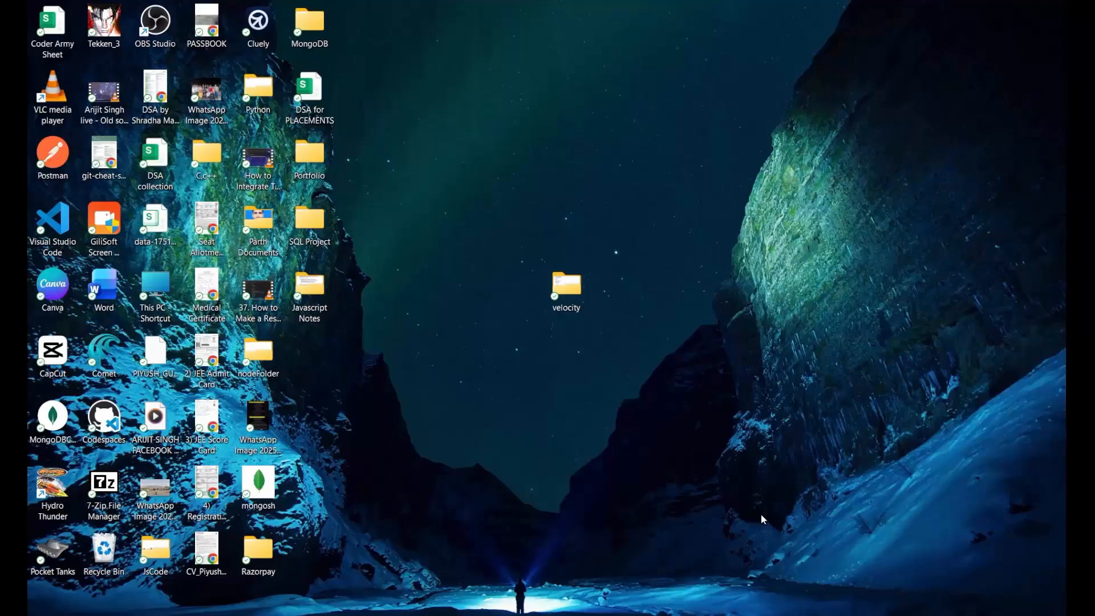
# Launch pgAdmin 4 from the desktop and maximize its window.
pyautogui.press('super')
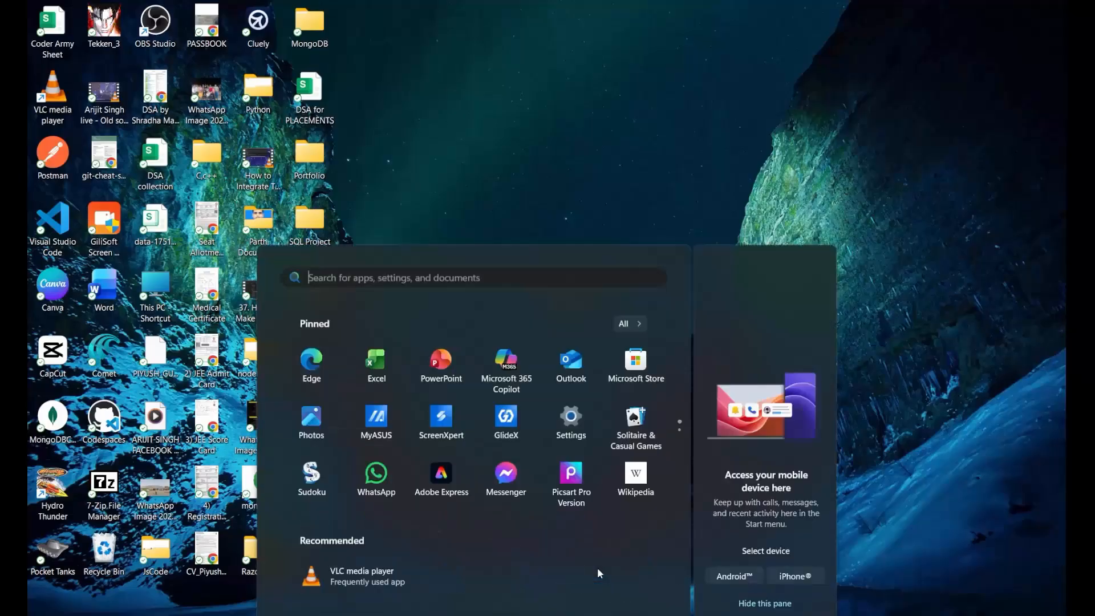
pyautogui.write('pg')
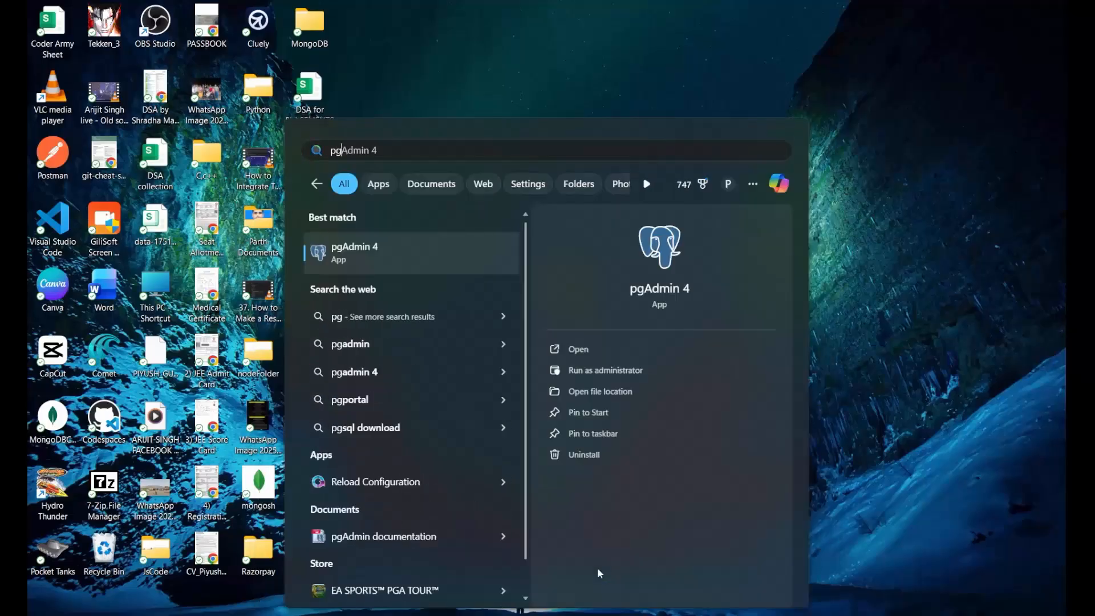
pyautogui.write('admin')
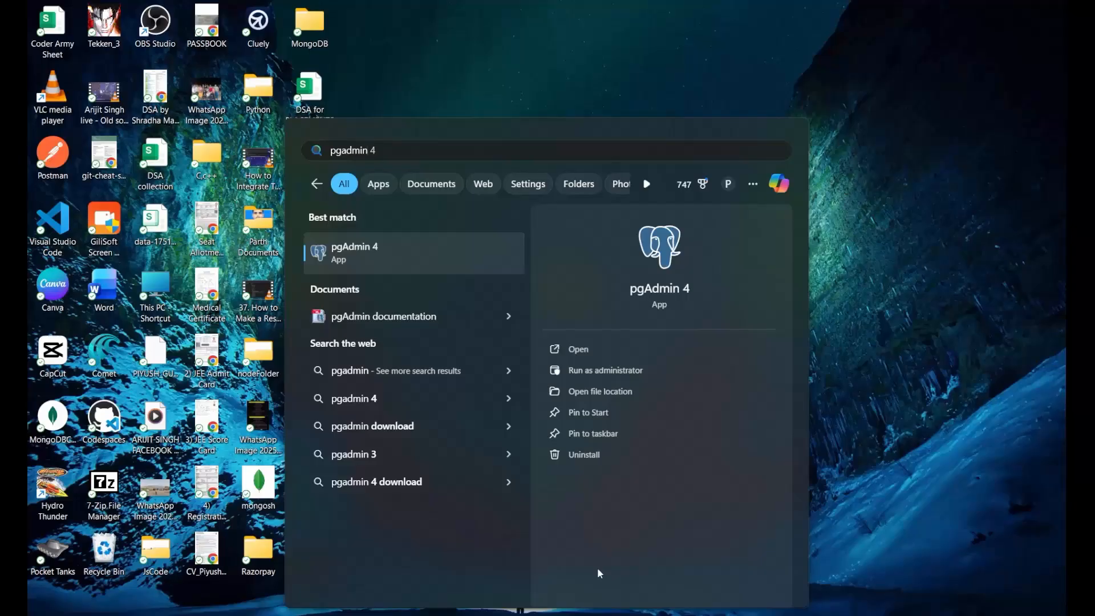
pyautogui.press('Return')
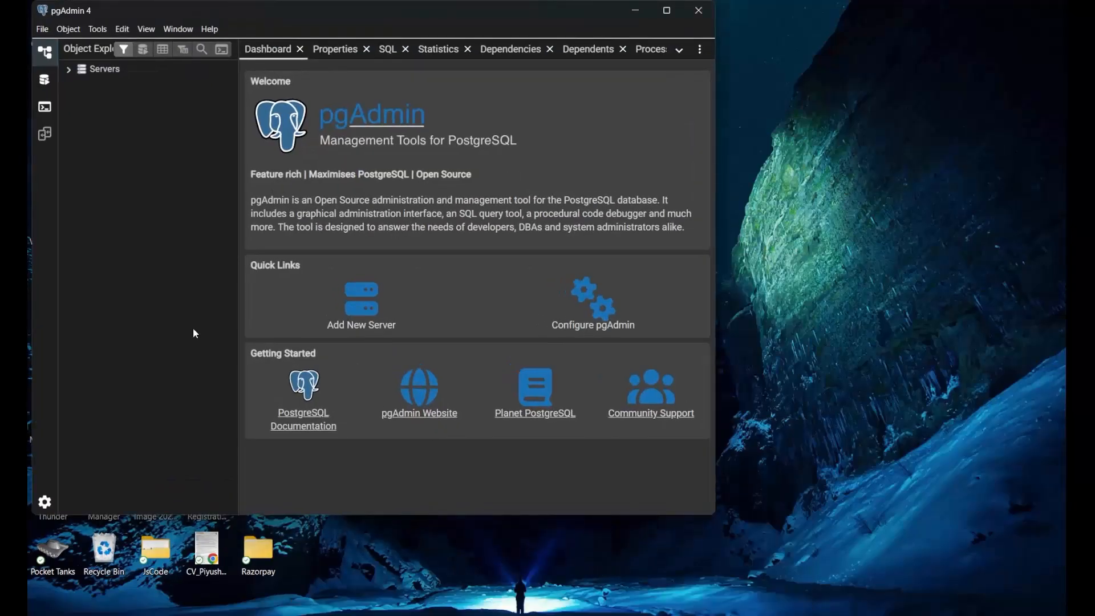
pyautogui.moveTo(430, 14); pyautogui.dragTo(471, 24)
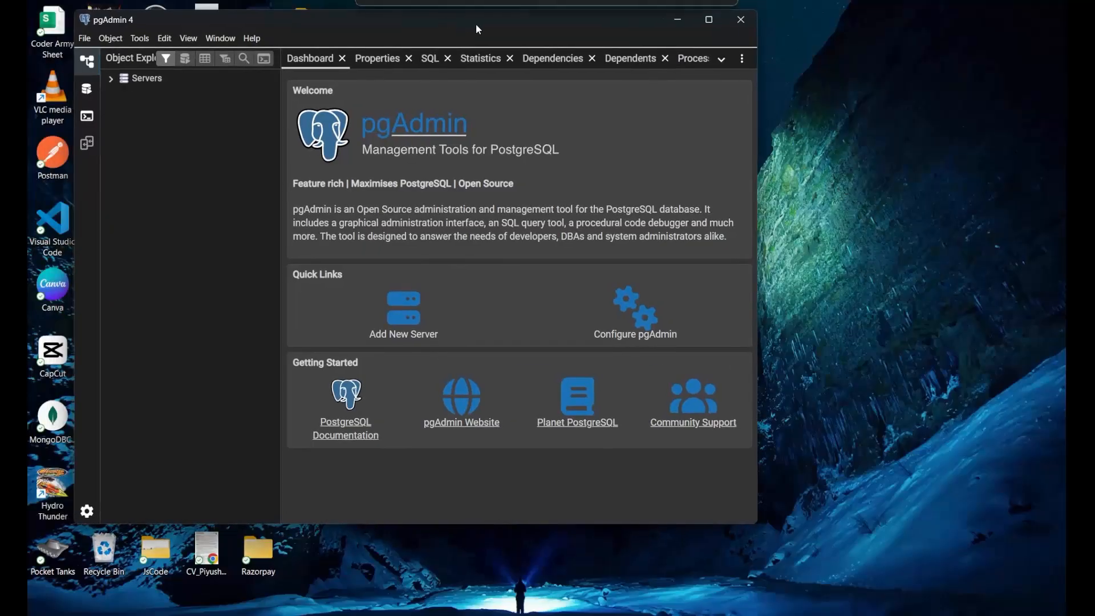
pyautogui.click(716, 24)
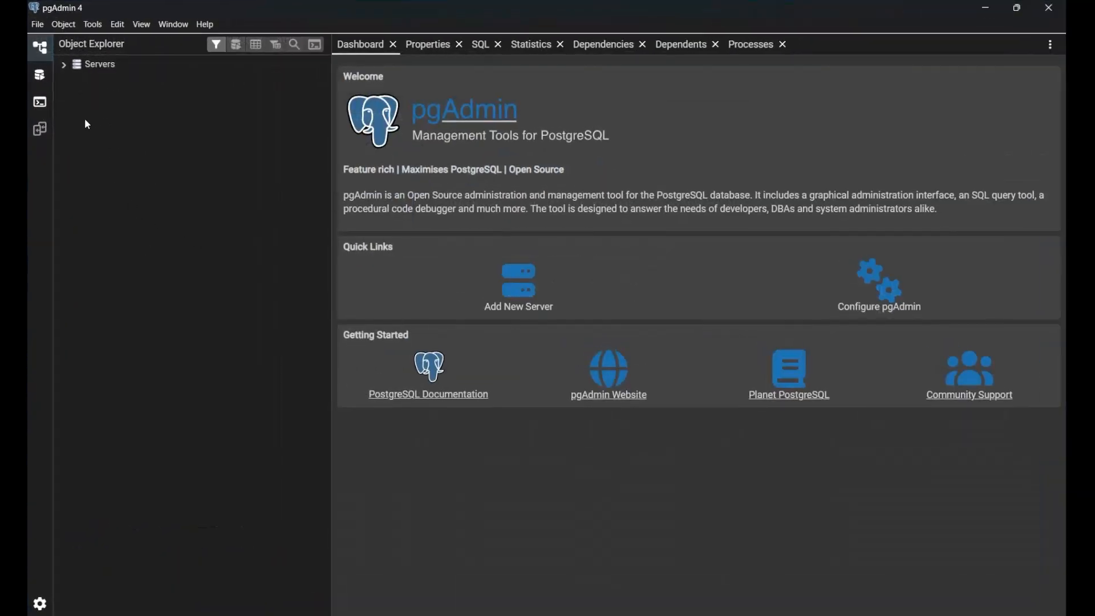
# Connect to the PostgreSQL 18 server with the postgres user's password, saving the password, and expand the server's databases.
pyautogui.click(64, 67)
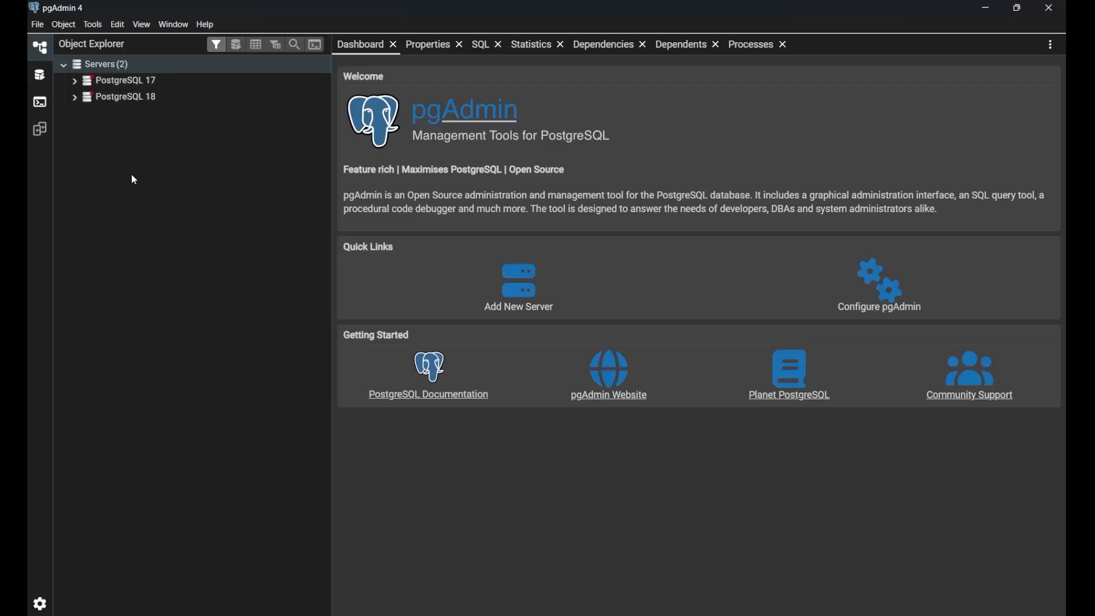
pyautogui.click(73, 100)
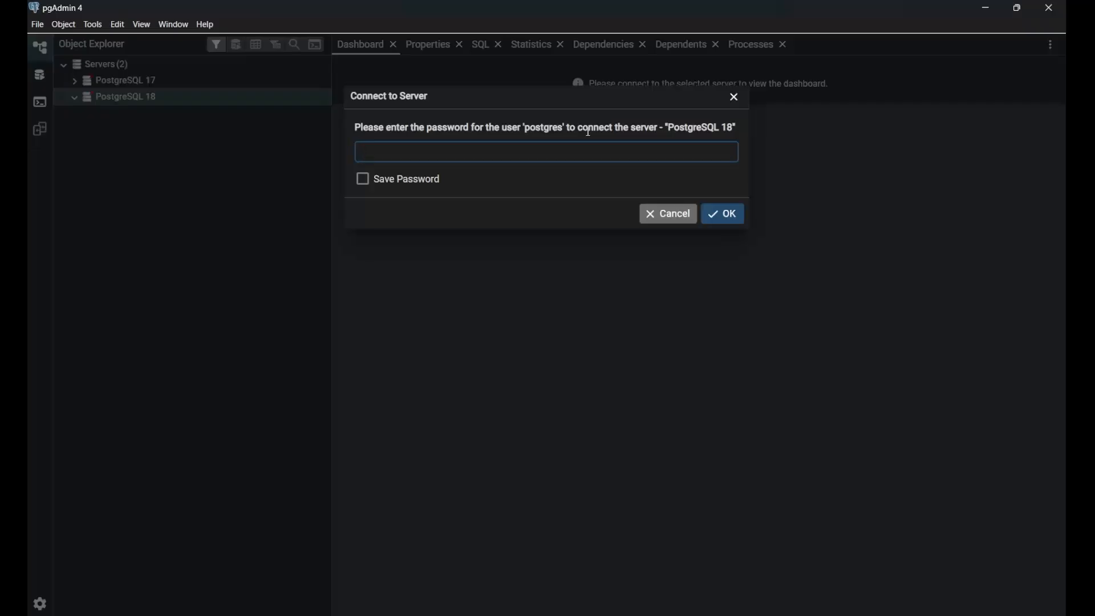
pyautogui.write('dmin')
pyautogui.click(365, 181)
pyautogui.click(730, 222)
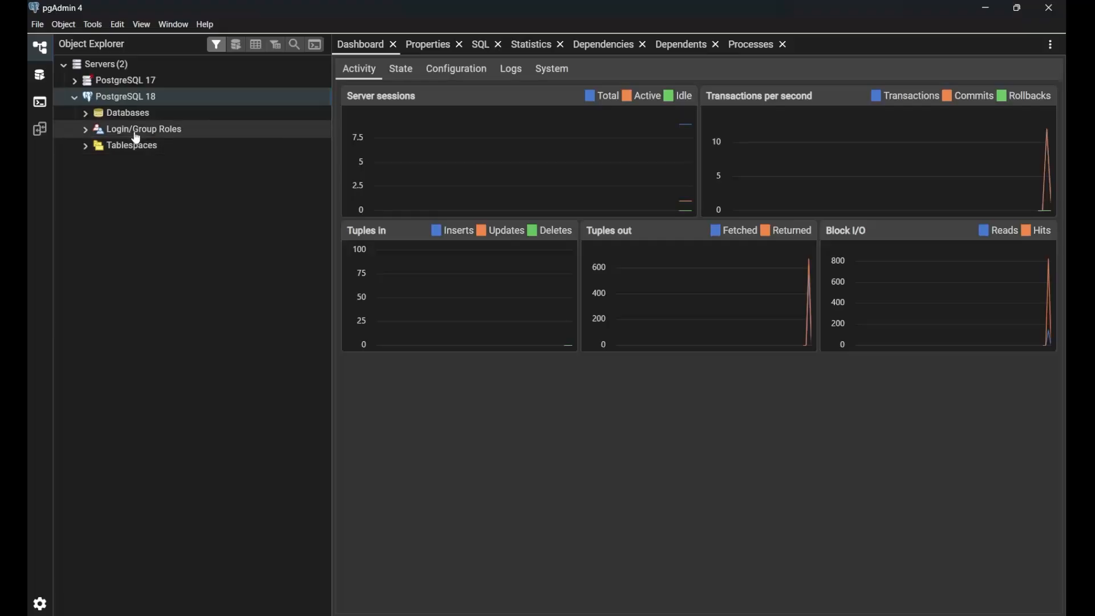
pyautogui.click(85, 117)
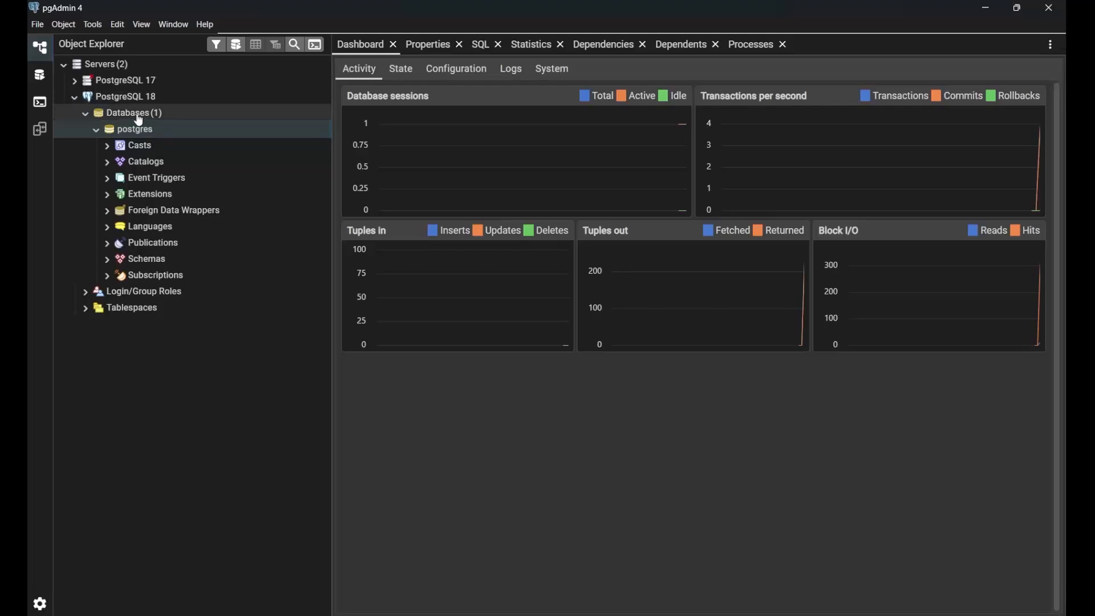
# Create a database named testDB on the PostgreSQL 18 server and open the Query Tool for it.
pyautogui.rightClick(139, 120)
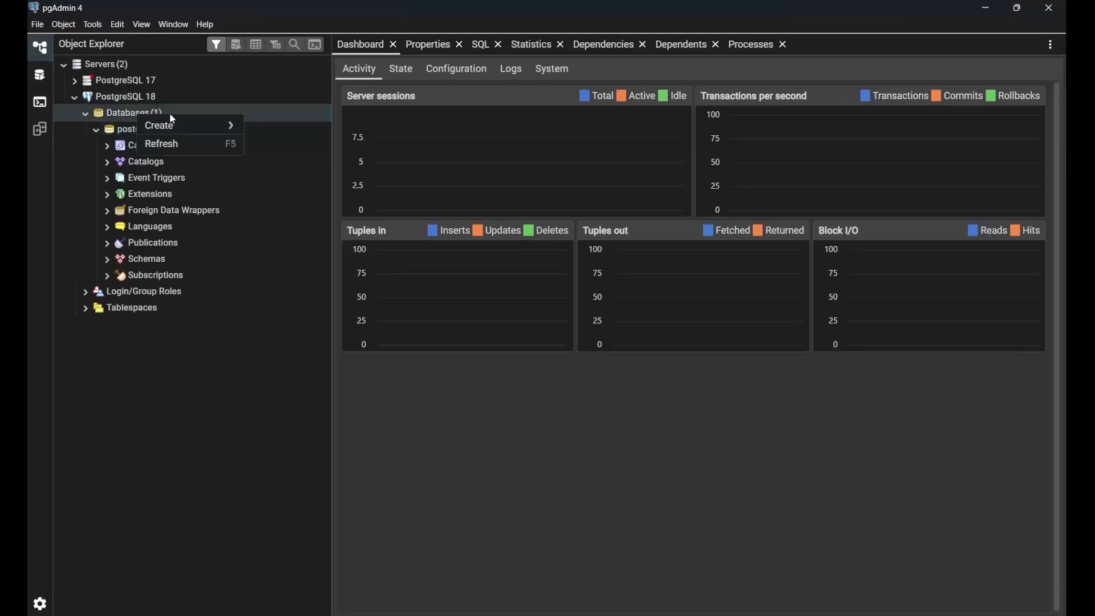
pyautogui.moveTo(169, 126)
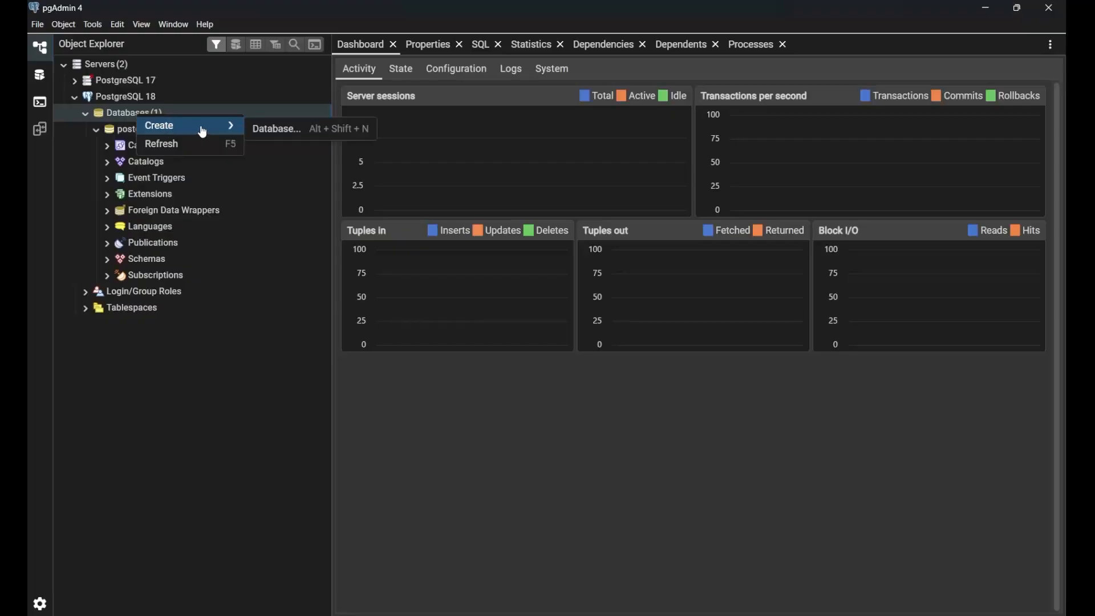
pyautogui.click(300, 131)
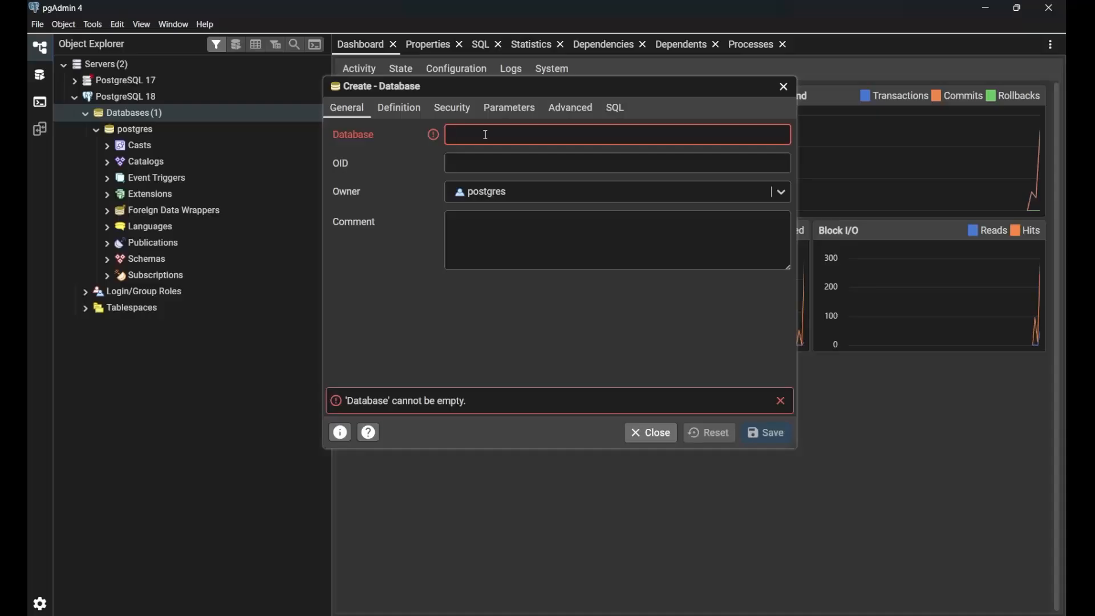
pyautogui.write('testD')
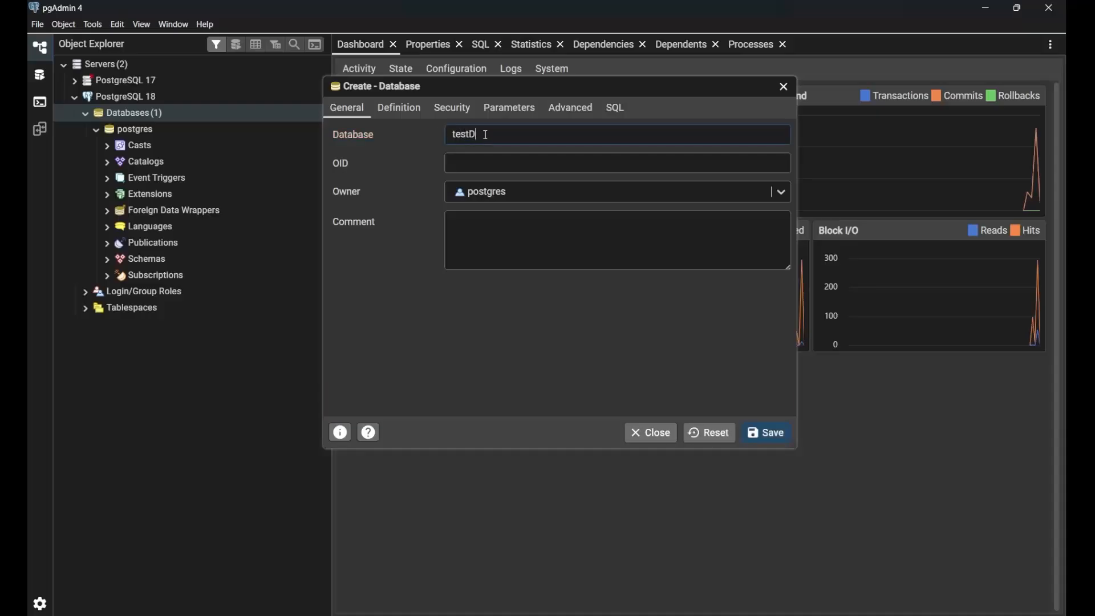
pyautogui.write('B')
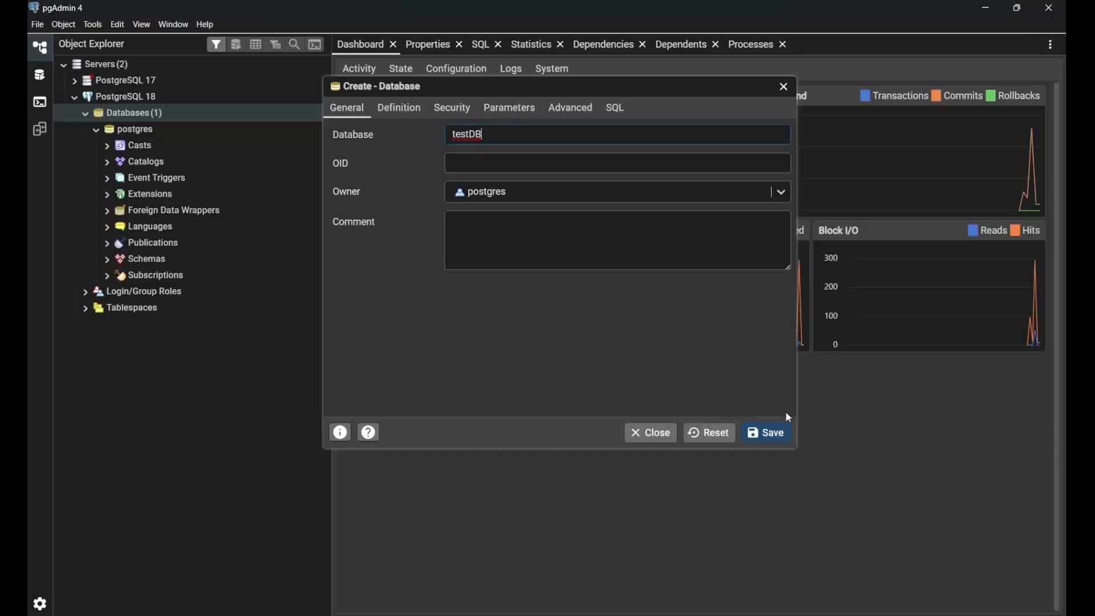
pyautogui.click(779, 436)
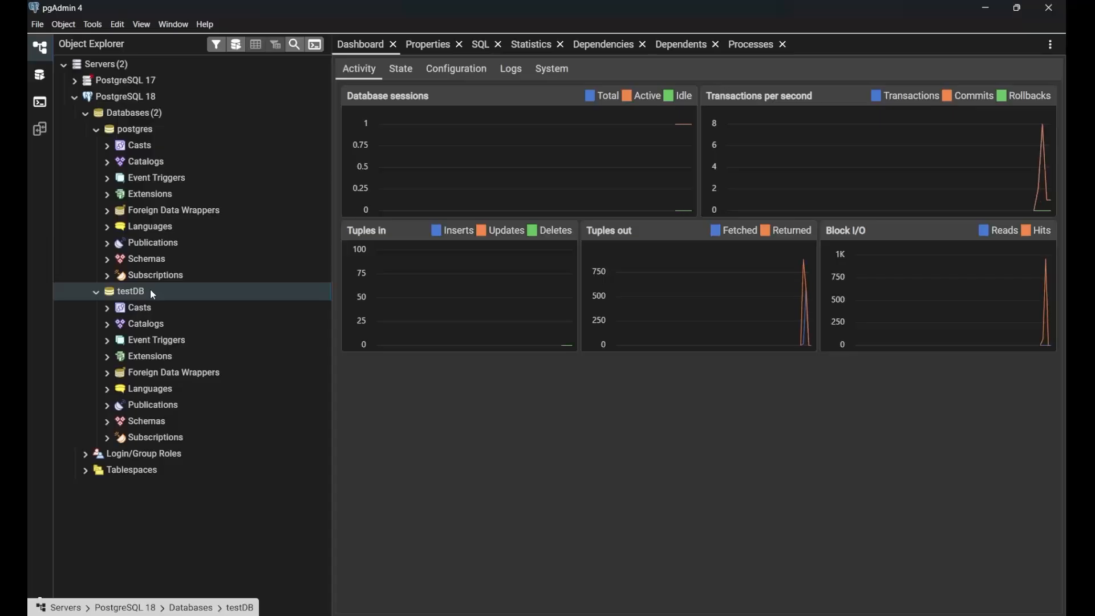
pyautogui.click(237, 45)
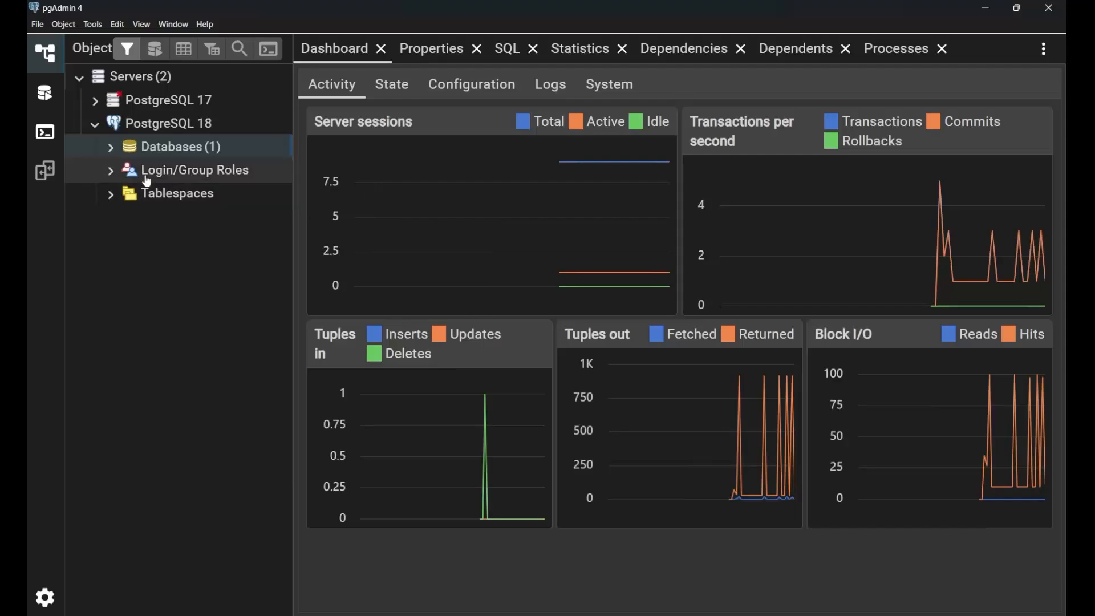
# Expand the PostgreSQL 18 server's databases and add a new database named testDB.
pyautogui.click(112, 149)
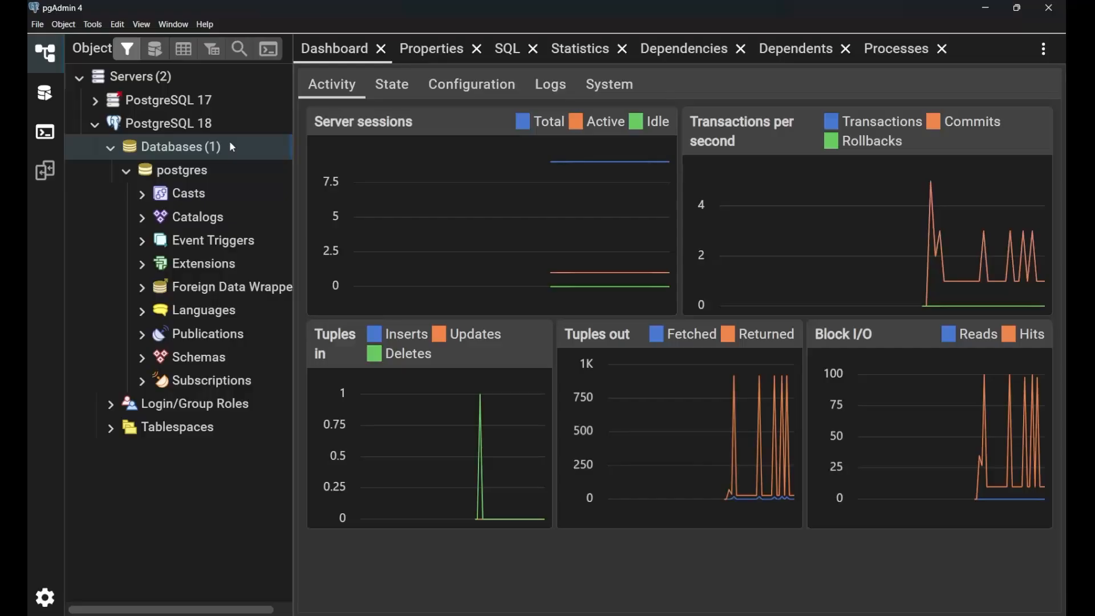
pyautogui.rightClick(192, 156)
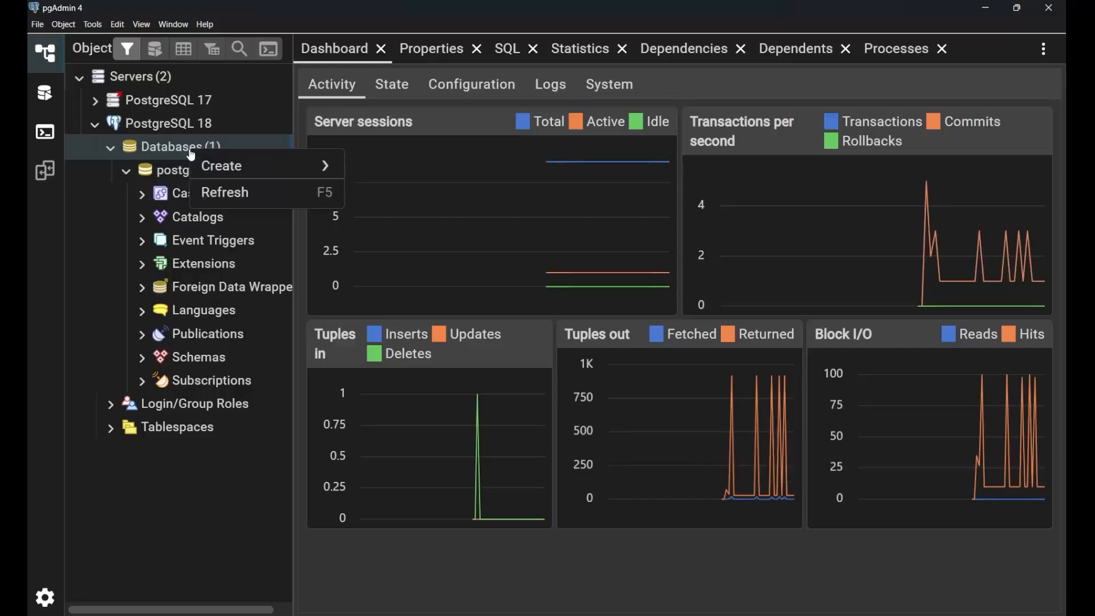
pyautogui.moveTo(256, 166)
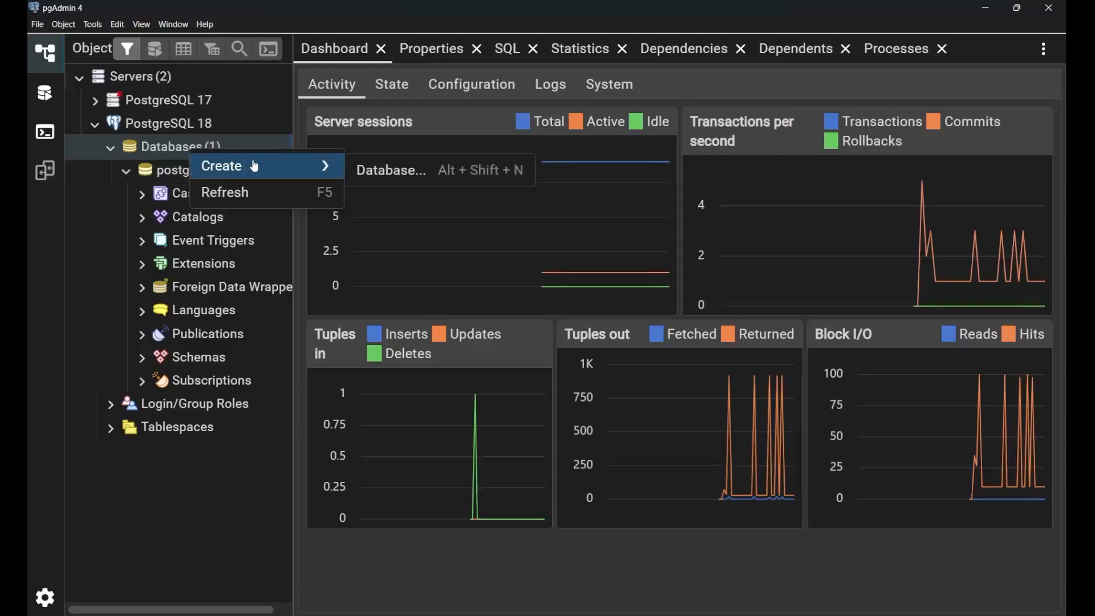
pyautogui.click(413, 174)
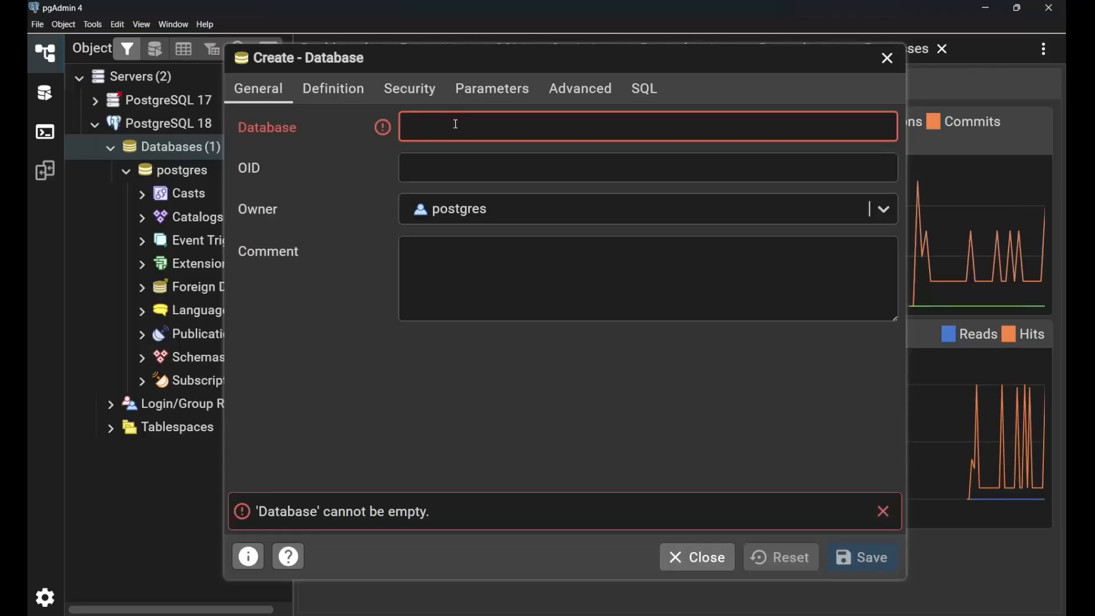
pyautogui.write('testDB')
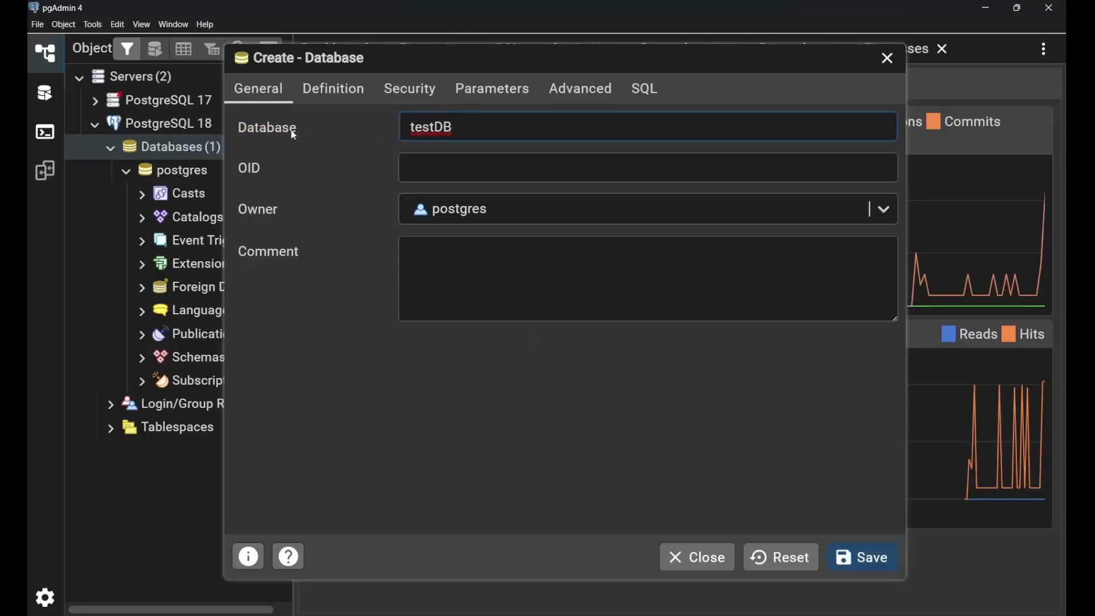
pyautogui.click(865, 558)
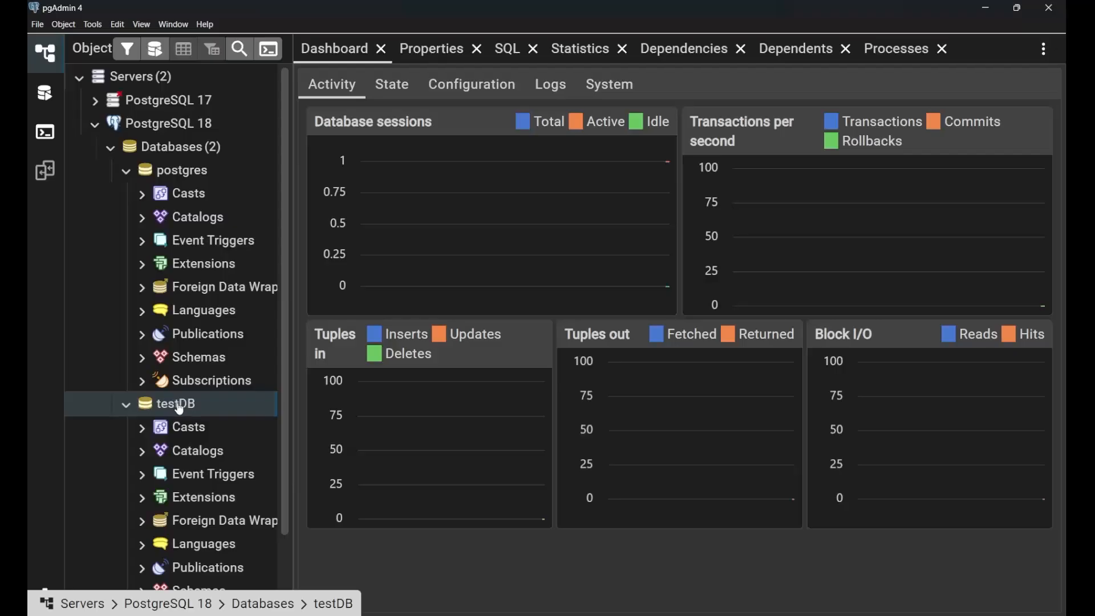
# Drop the testDB database from the PostgreSQL 18 server.
pyautogui.rightClick(195, 409)
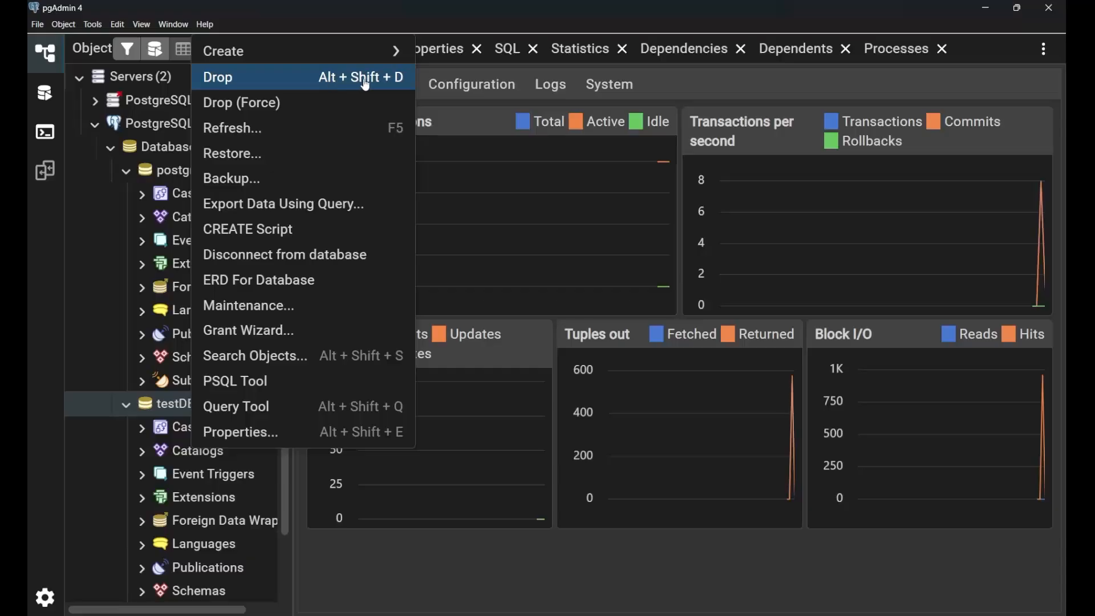
pyautogui.click(298, 79)
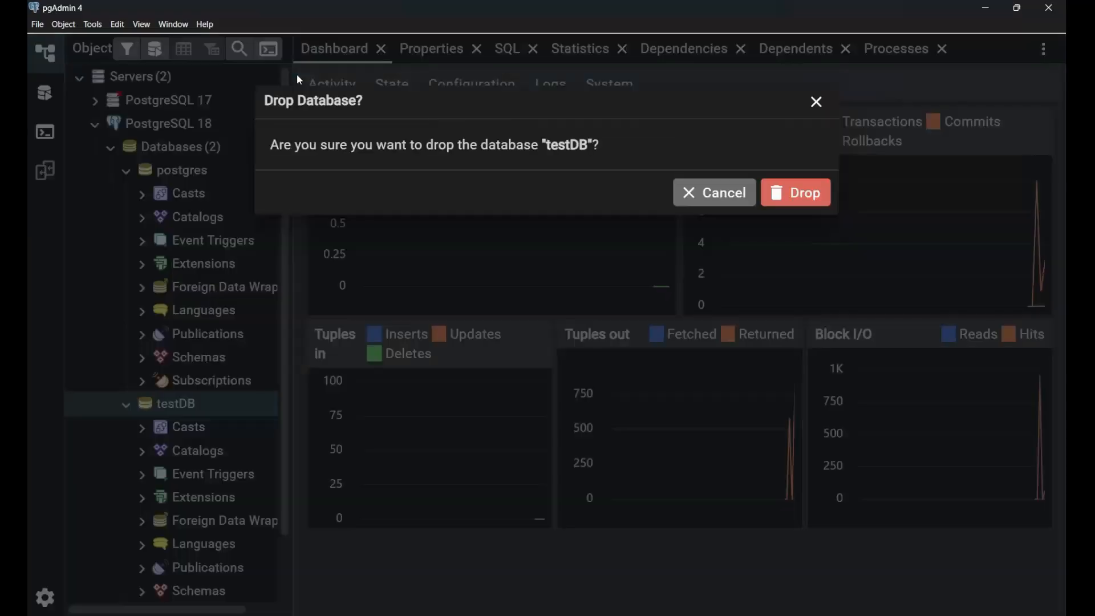
pyautogui.click(784, 195)
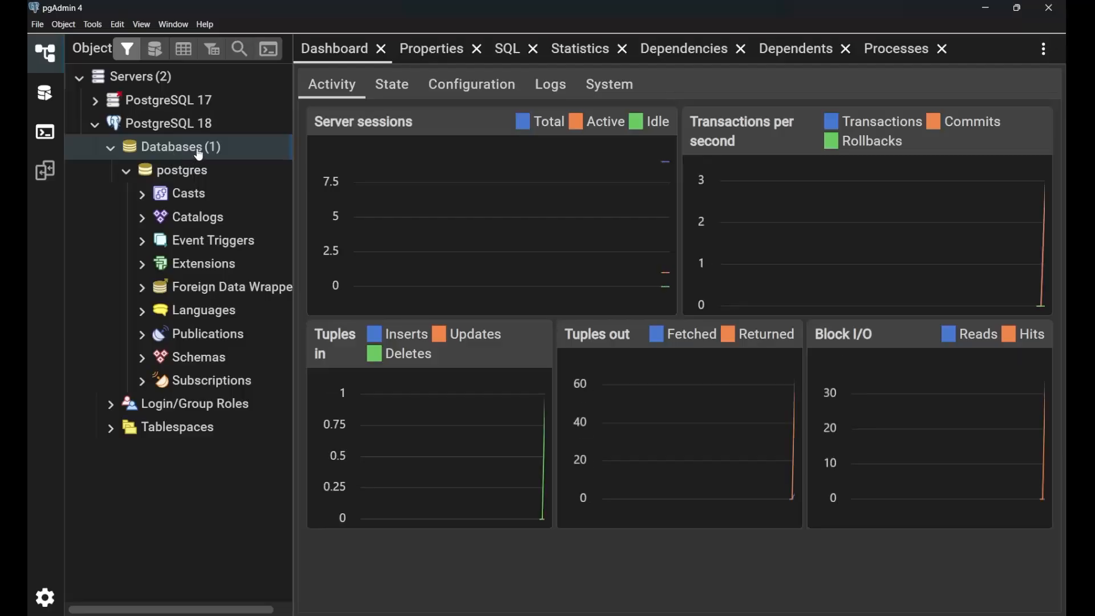
# Recreate the testDB database on the PostgreSQL 18 server.
pyautogui.rightClick(198, 155)
pyautogui.moveTo(274, 166)
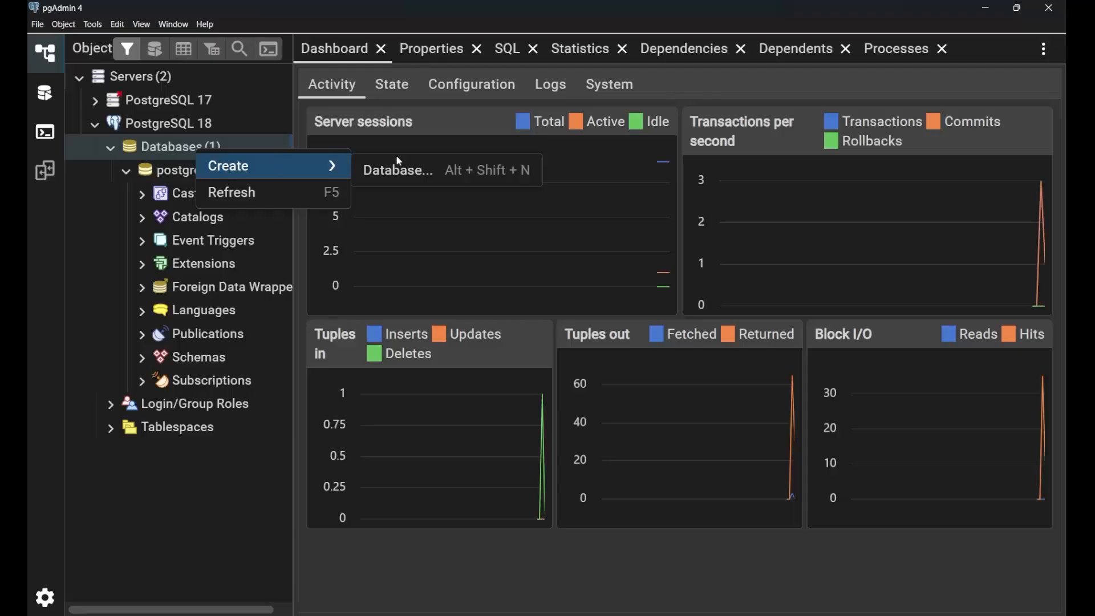
pyautogui.click(399, 171)
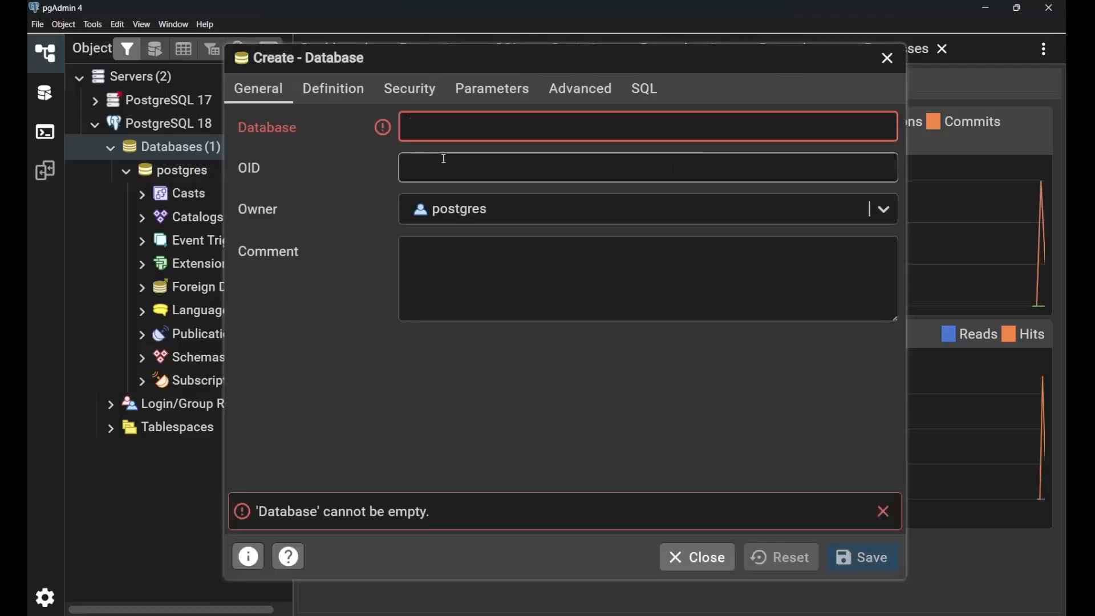
pyautogui.write('testDB')
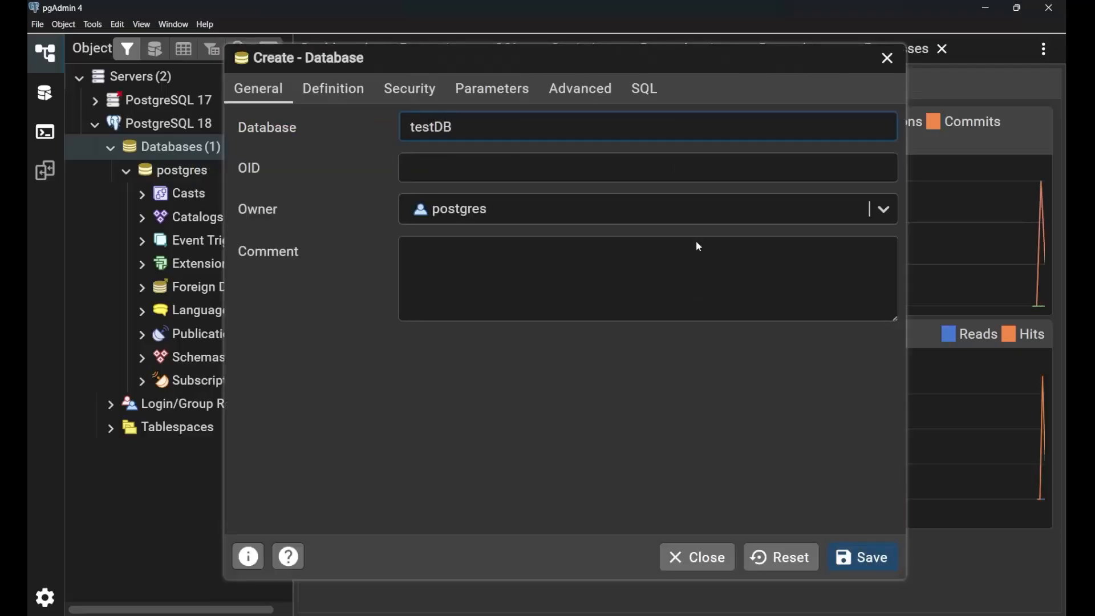
pyautogui.click(862, 552)
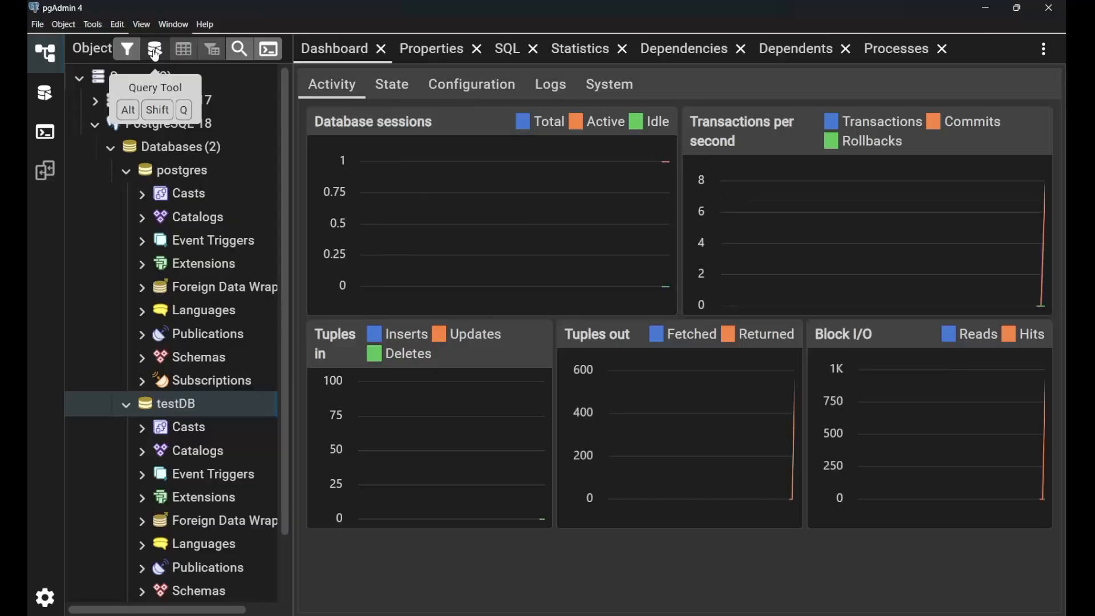
# Open the Query Tool on testDB and write the statement CREATE DATABASE shopDB;.
pyautogui.click(156, 55)
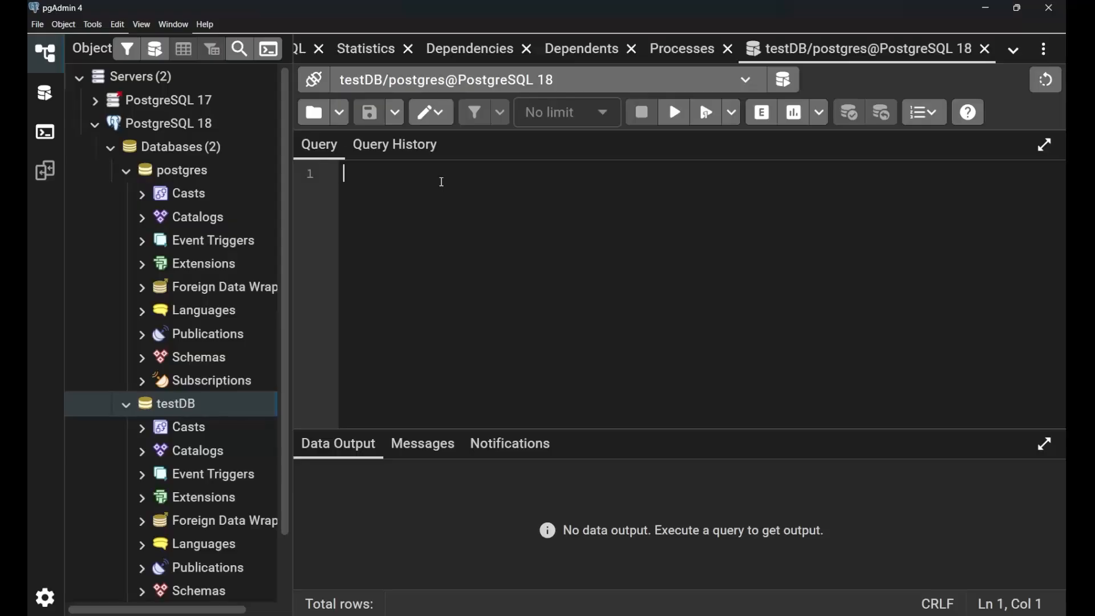
pyautogui.write('CREATE')
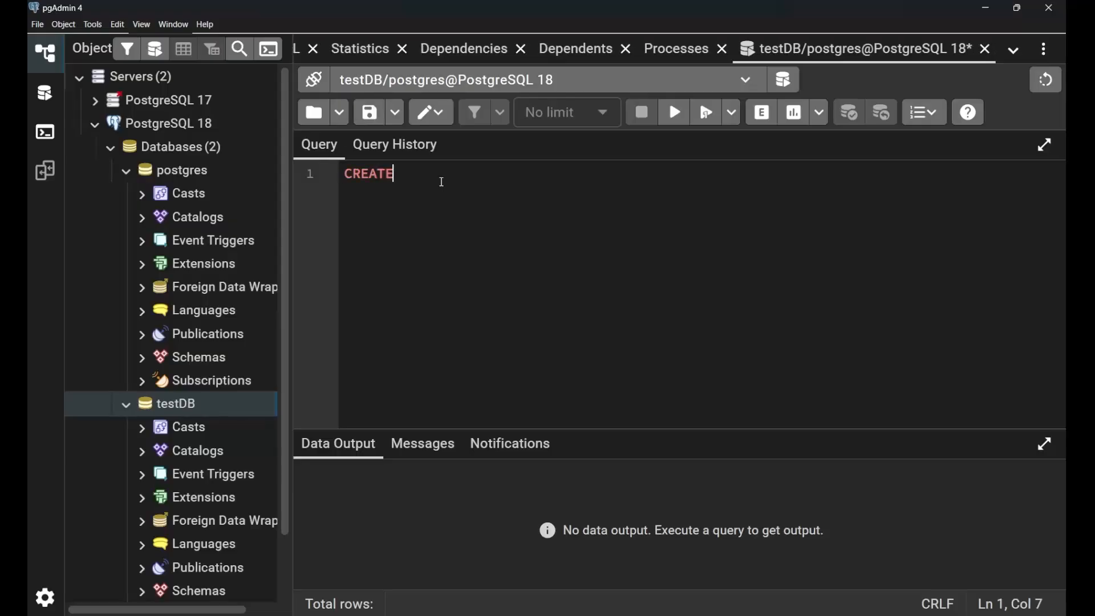
pyautogui.write(' FA')
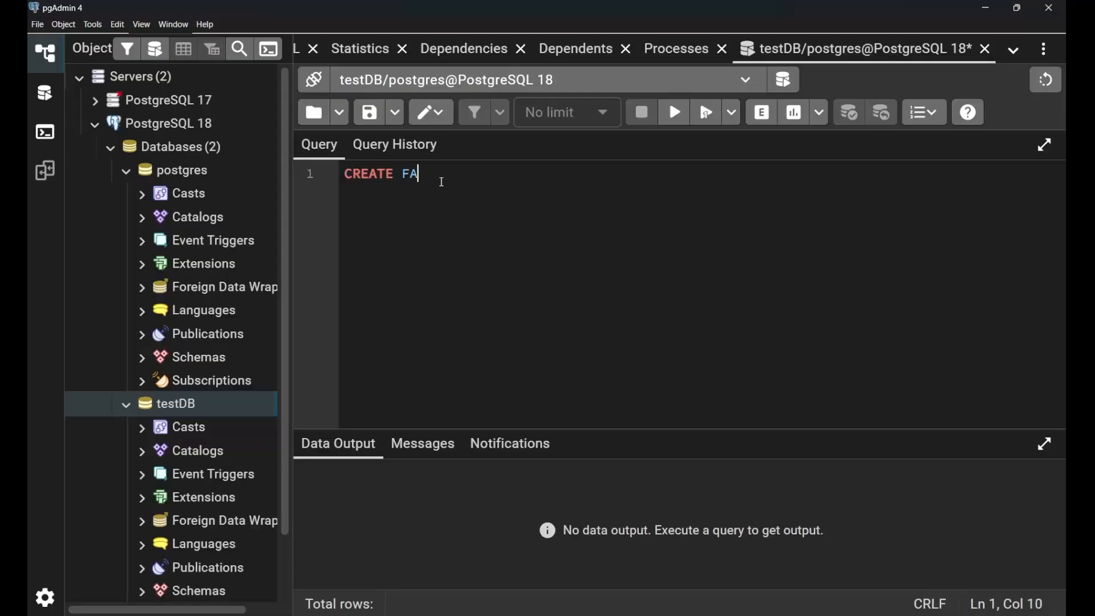
pyautogui.press('BackSpace')
pyautogui.press('BackSpace')
pyautogui.write('ADTA')
pyautogui.press('BackSpace')
pyautogui.press('BackSpace')
pyautogui.press('BackSpace')
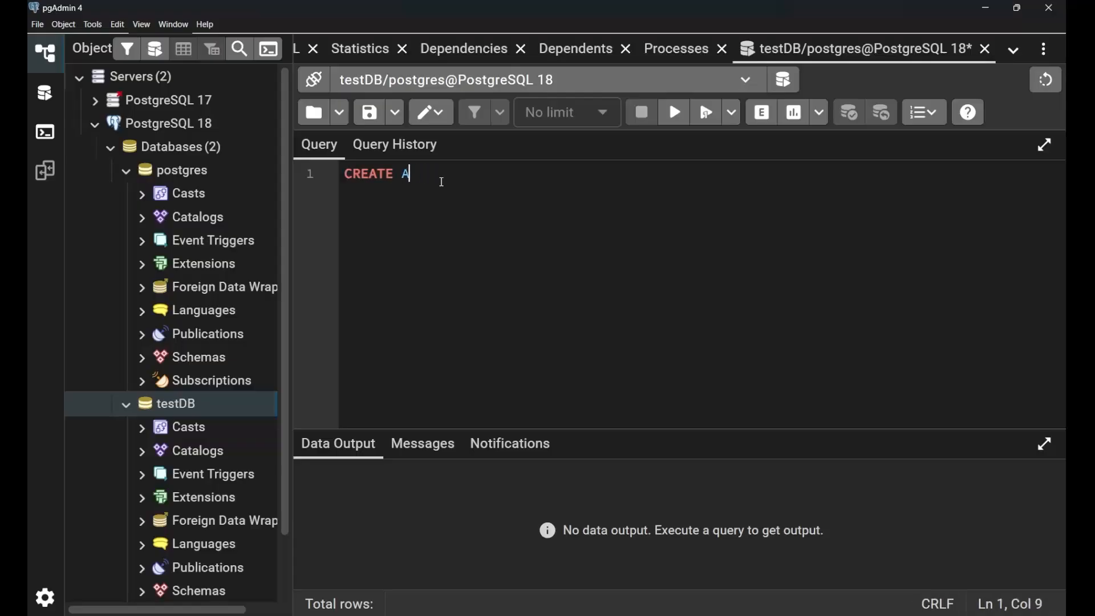
pyautogui.press('BackSpace')
pyautogui.write('DATABASE')
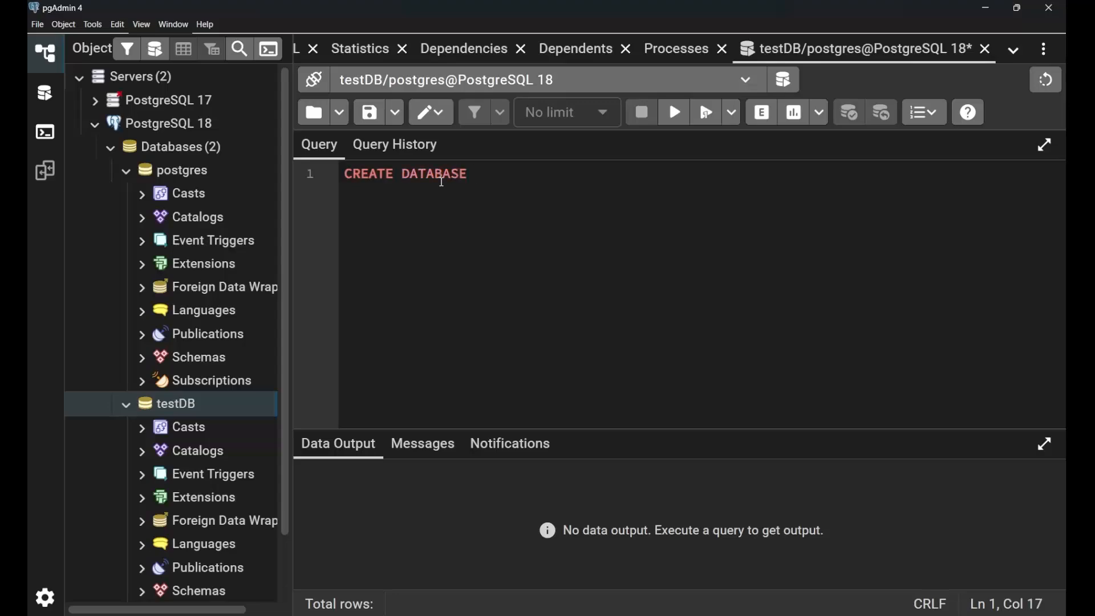
pyautogui.write(' shopDB;')
# Execute the CREATE DATABASE statement and highlight the first line of its output message.
pyautogui.moveTo(556, 177); pyautogui.dragTo(336, 176)
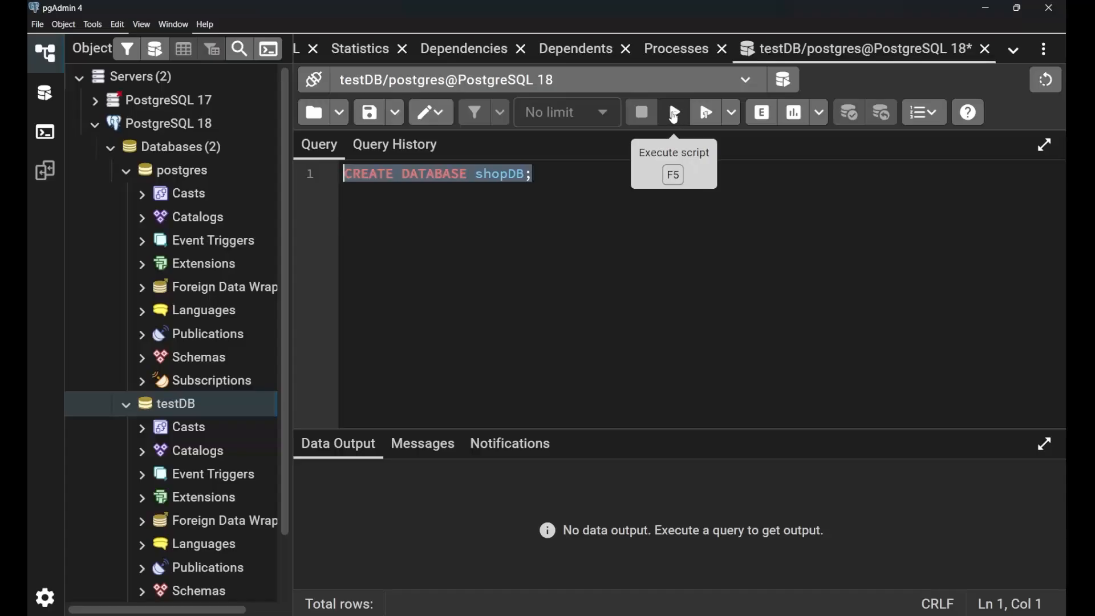
pyautogui.click(676, 114)
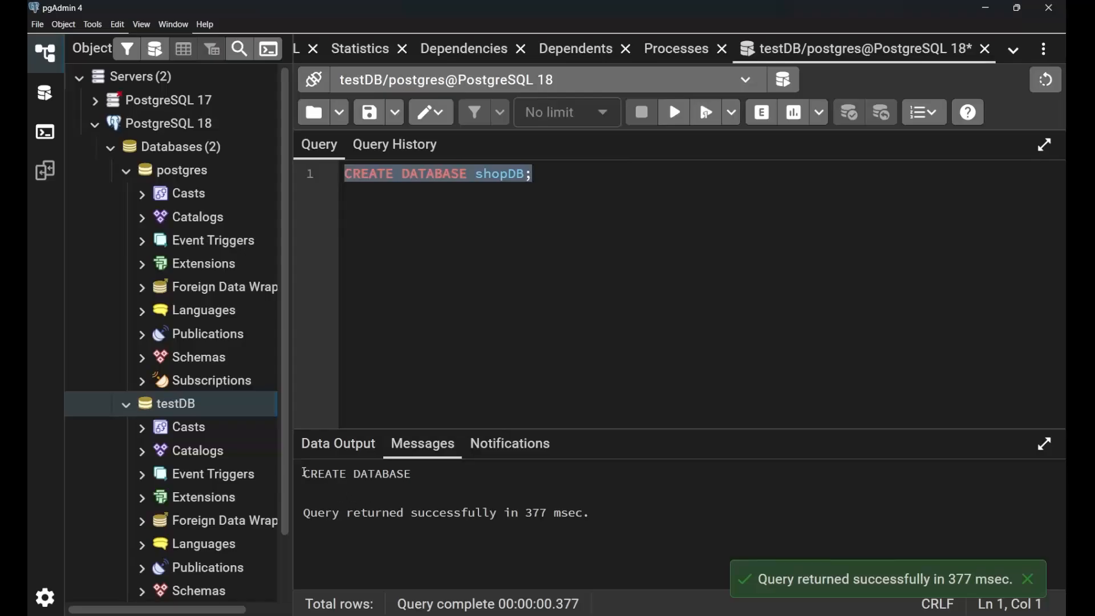
pyautogui.moveTo(304, 473); pyautogui.dragTo(428, 478)
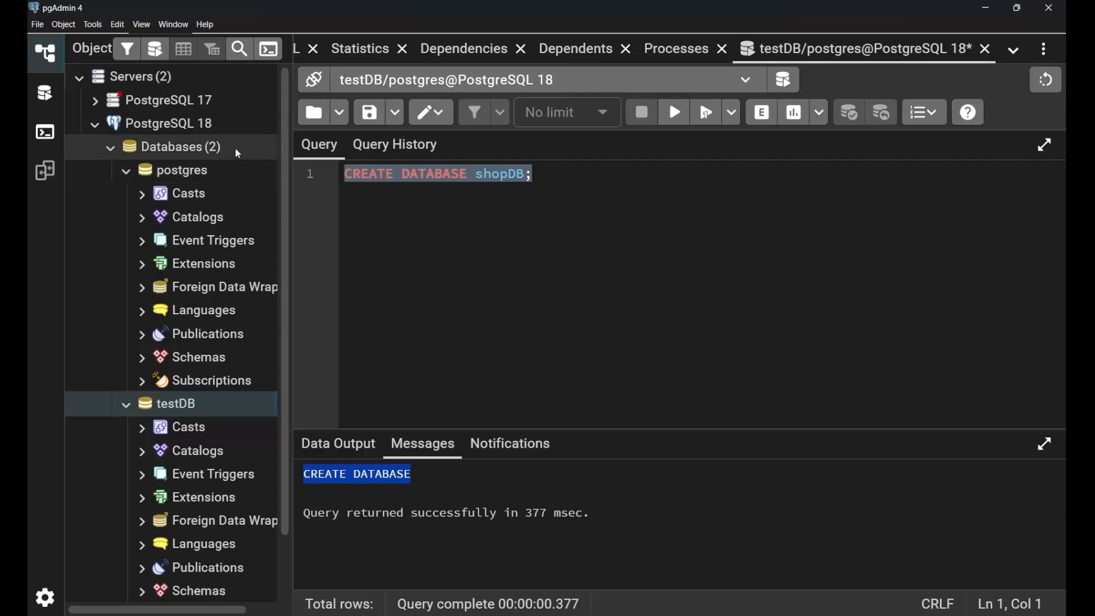
# Refresh the PostgreSQL 18 server's list of databases and expand the shopdb database.
pyautogui.click(210, 148)
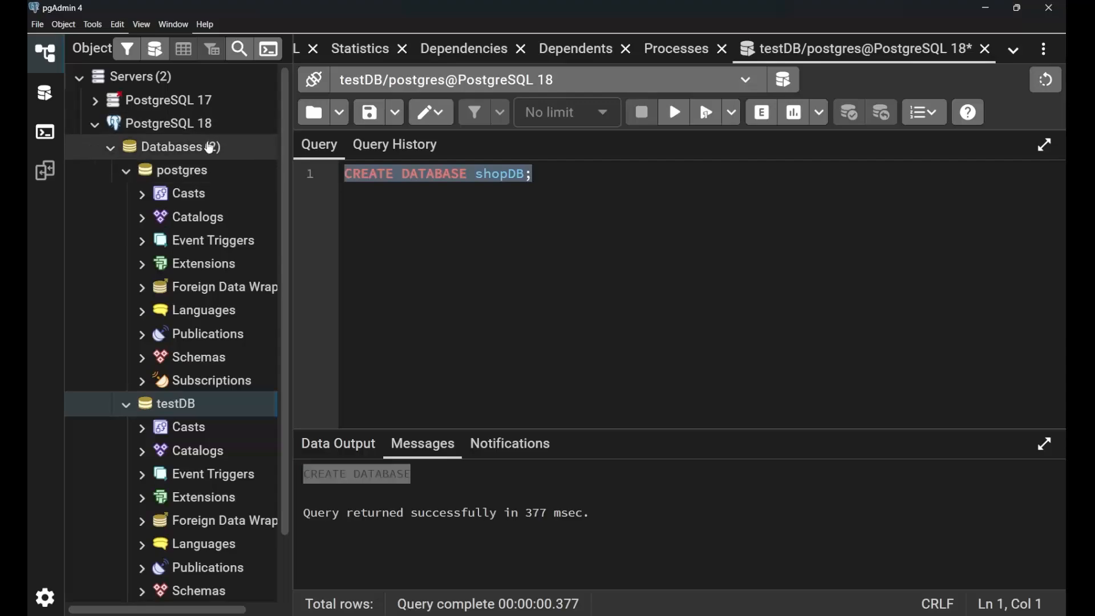
pyautogui.rightClick(210, 148)
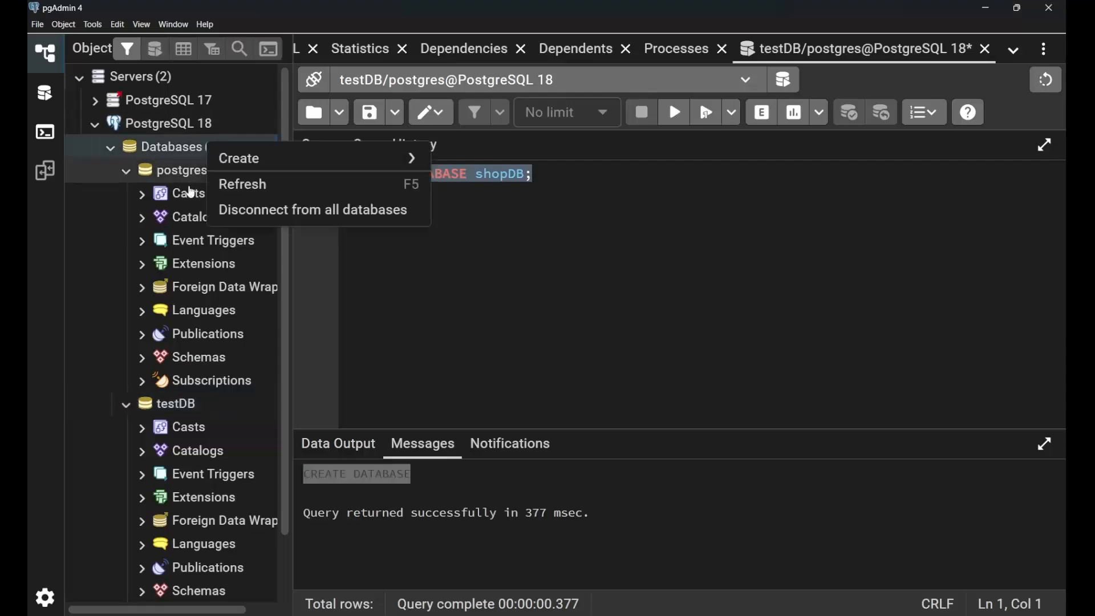
pyautogui.click(259, 193)
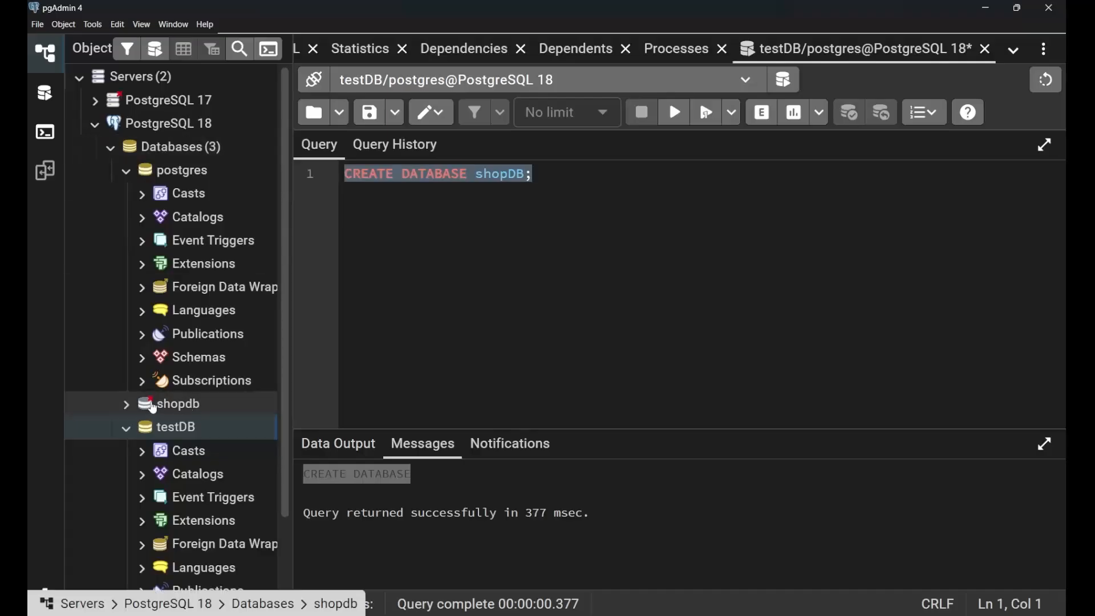
pyautogui.click(129, 406)
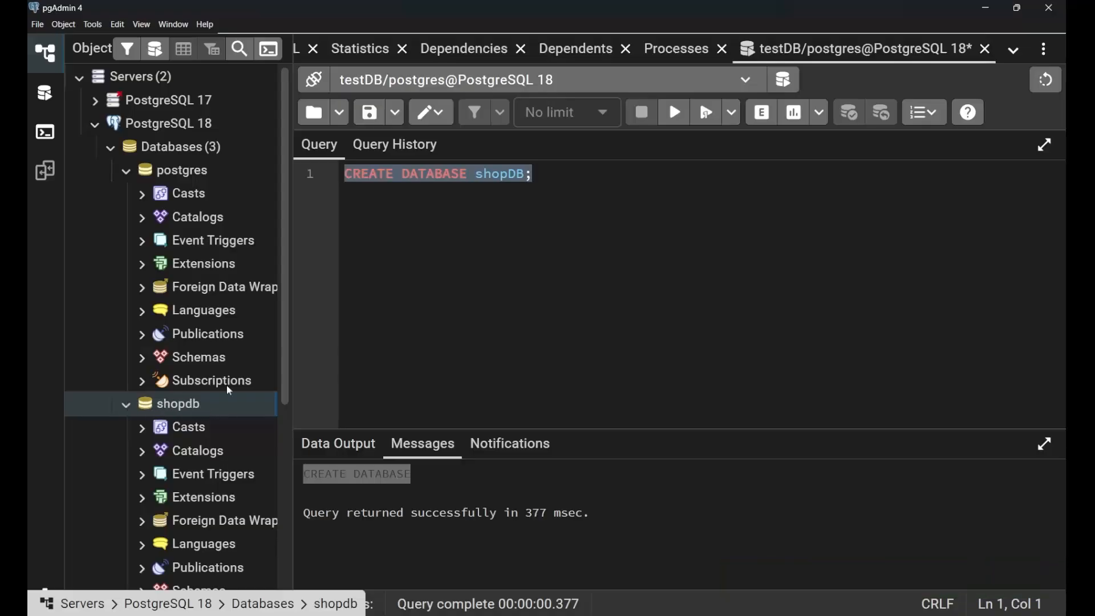
# Clear the CREATE DATABASE statement from the query editor.
pyautogui.click(549, 188)
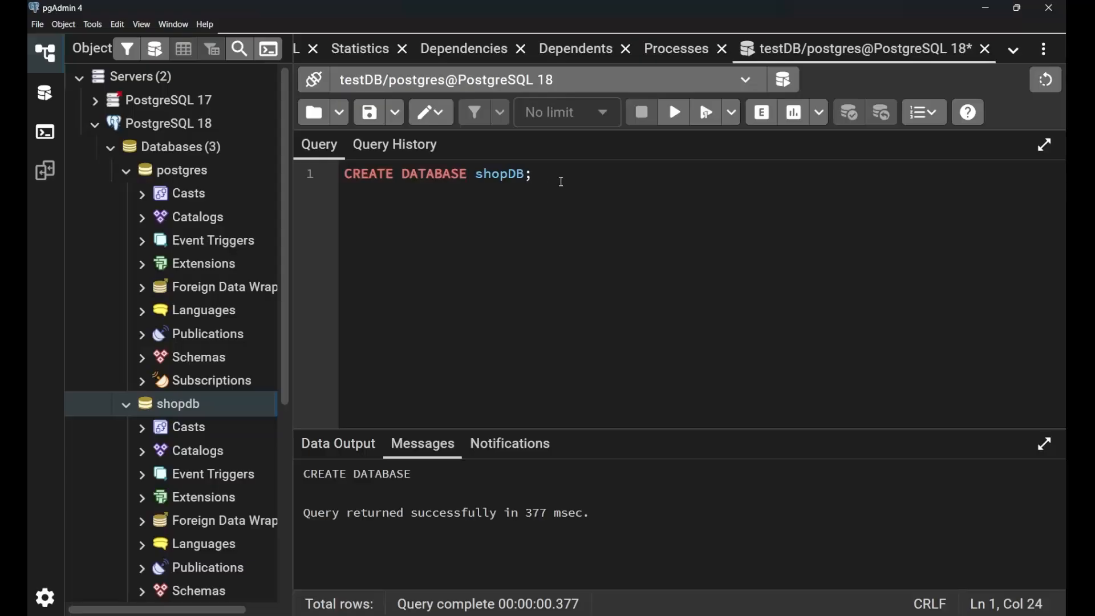
pyautogui.moveTo(560, 179); pyautogui.dragTo(340, 177)
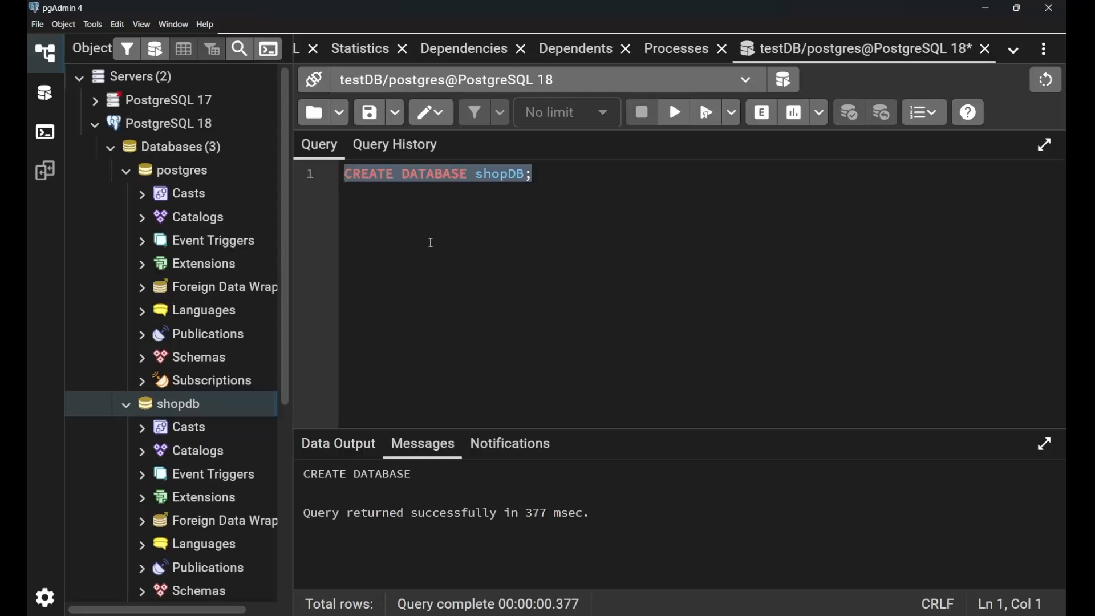
pyautogui.press('Delete')
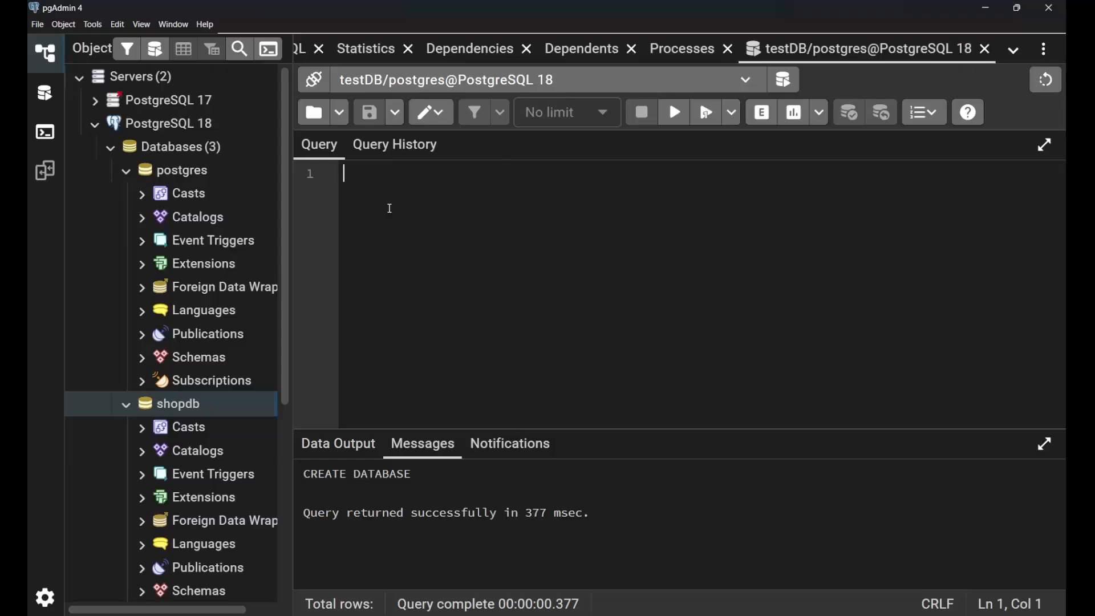
# Write the statement DROP DATABASE shopDB; in the query editor.
pyautogui.write('DROP ')
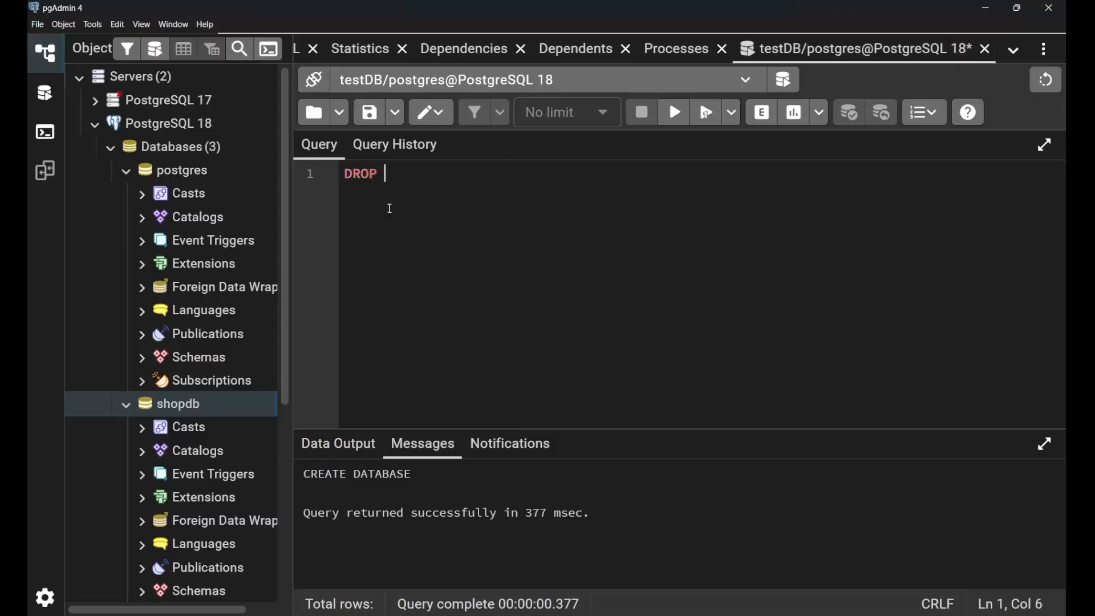
pyautogui.write('DATABASE')
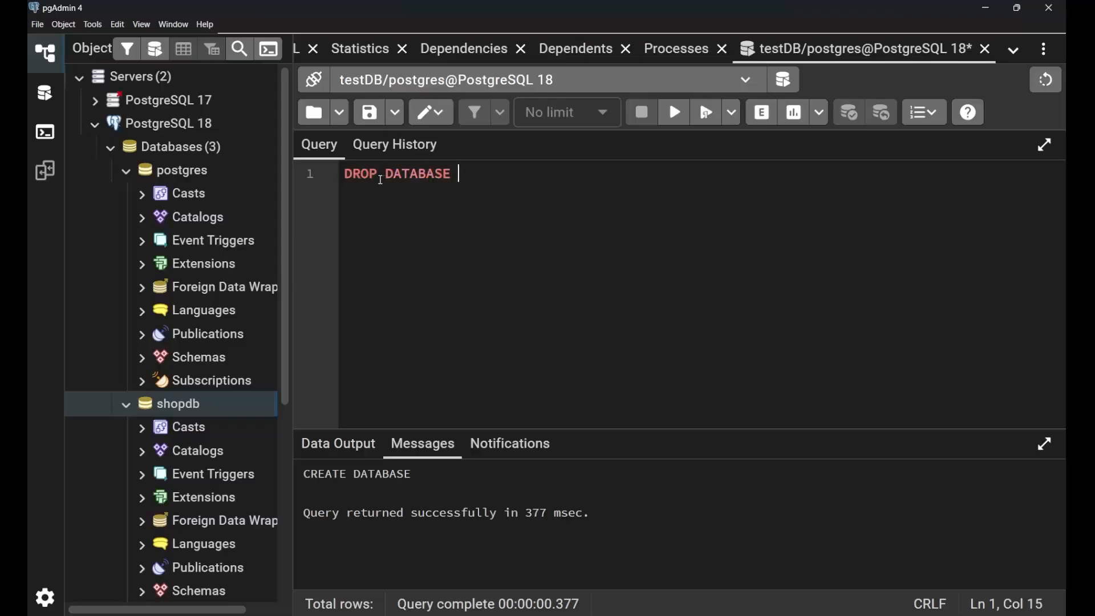
pyautogui.click(338, 177)
pyautogui.click(527, 176)
pyautogui.doubleClick(365, 175)
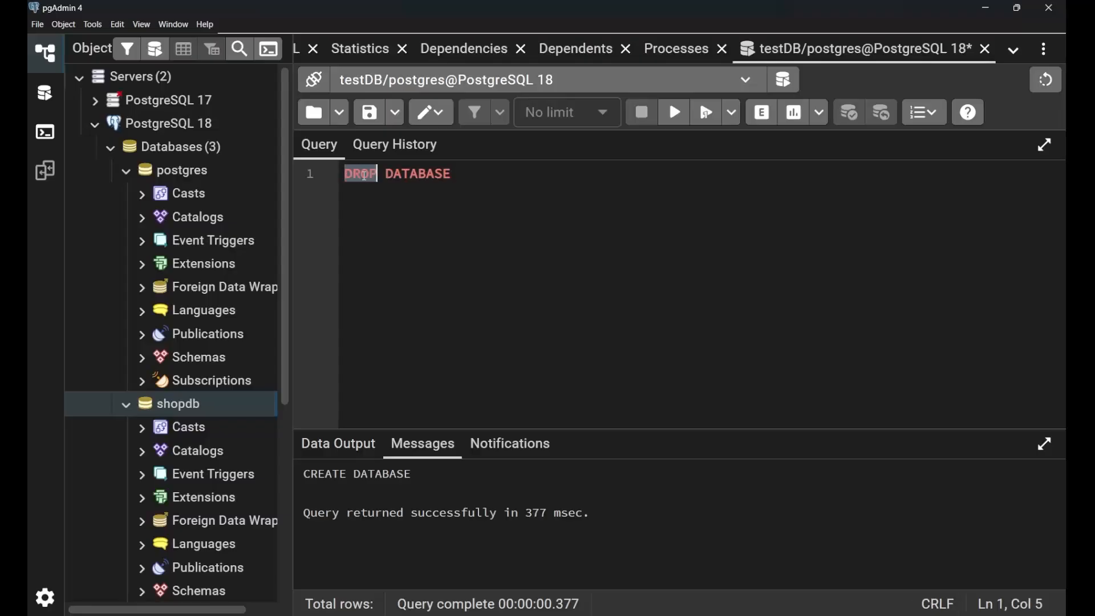
pyautogui.click(478, 176)
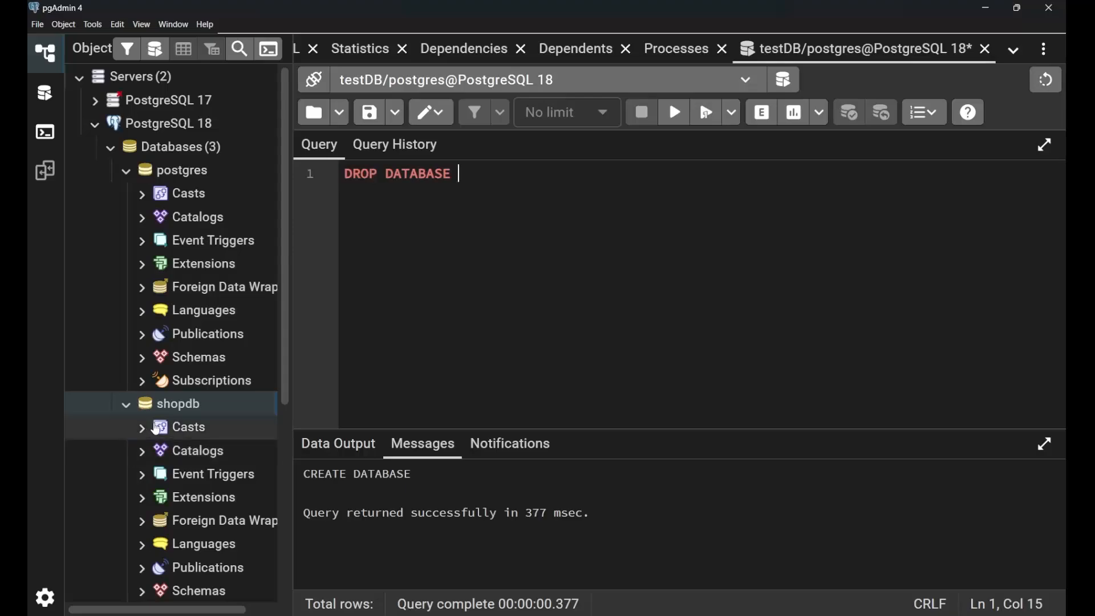
pyautogui.write('sho')
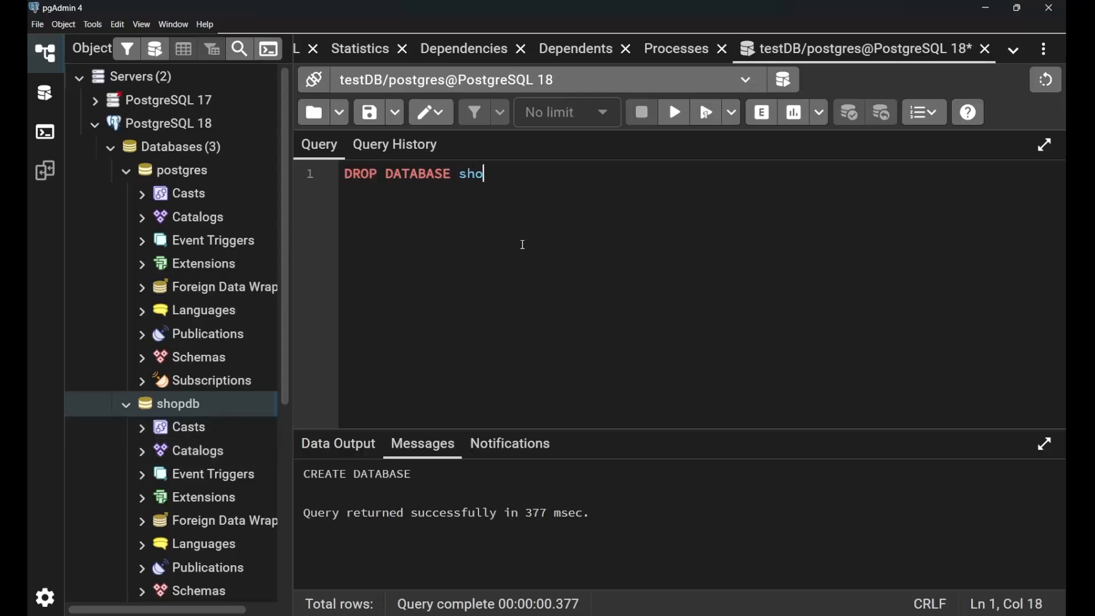
pyautogui.write('pDB;')
# Try to execute the DROP DATABASE statement and refresh the PostgreSQL 18 server's list of databases.
pyautogui.moveTo(525, 174); pyautogui.dragTo(331, 182)
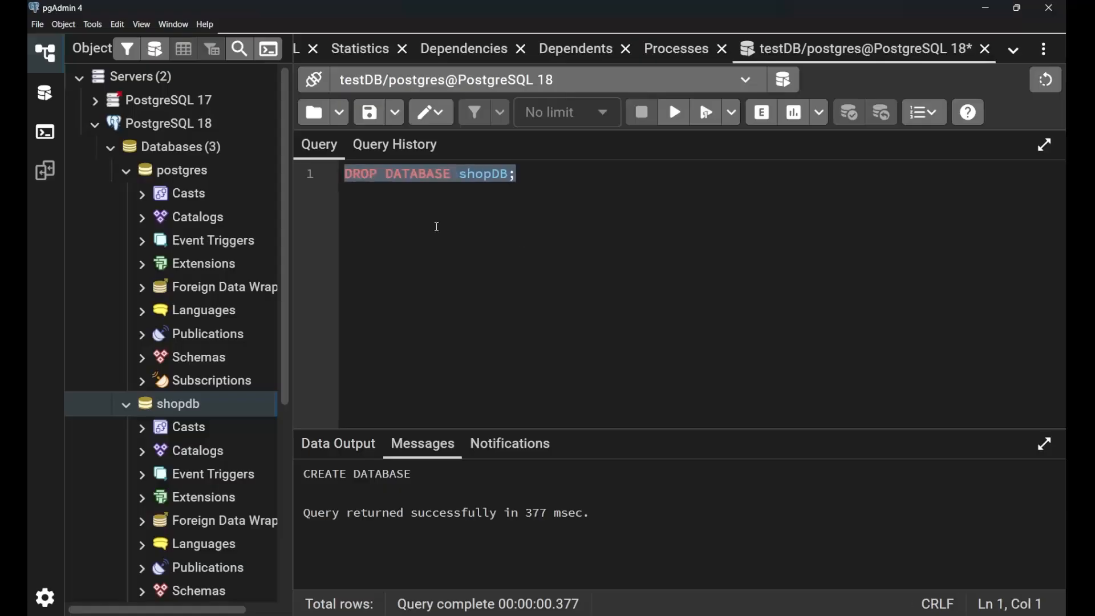
pyautogui.click(676, 113)
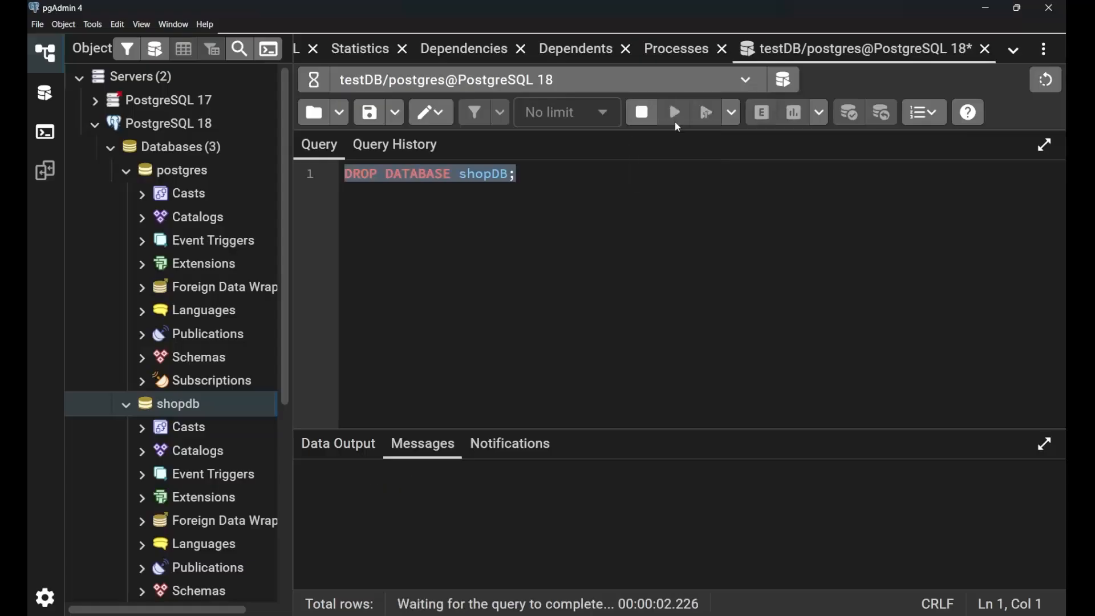
pyautogui.rightClick(208, 150)
pyautogui.click(243, 191)
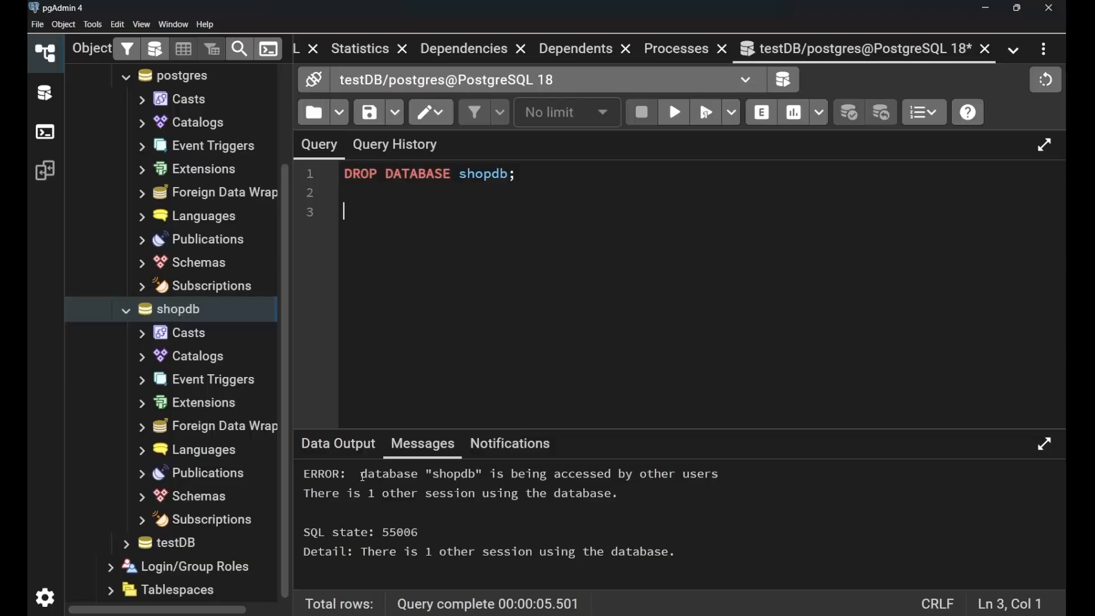
# Examine the DROP DATABASE output message by highlighting its wording about the database, its users and its sessions.
pyautogui.moveTo(363, 477); pyautogui.dragTo(486, 474)
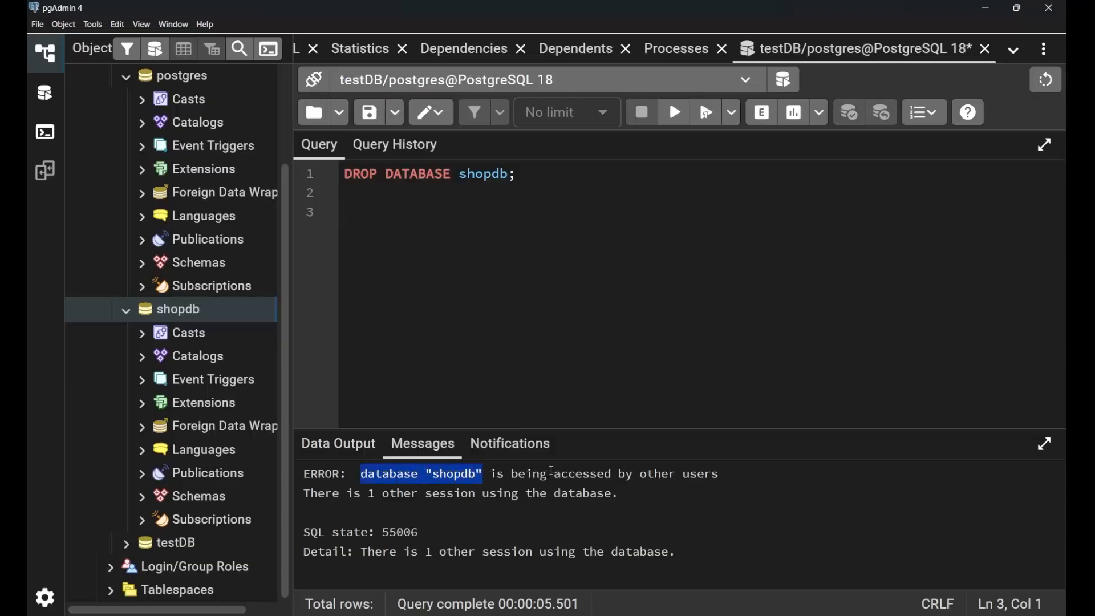
pyautogui.moveTo(556, 475); pyautogui.dragTo(739, 478)
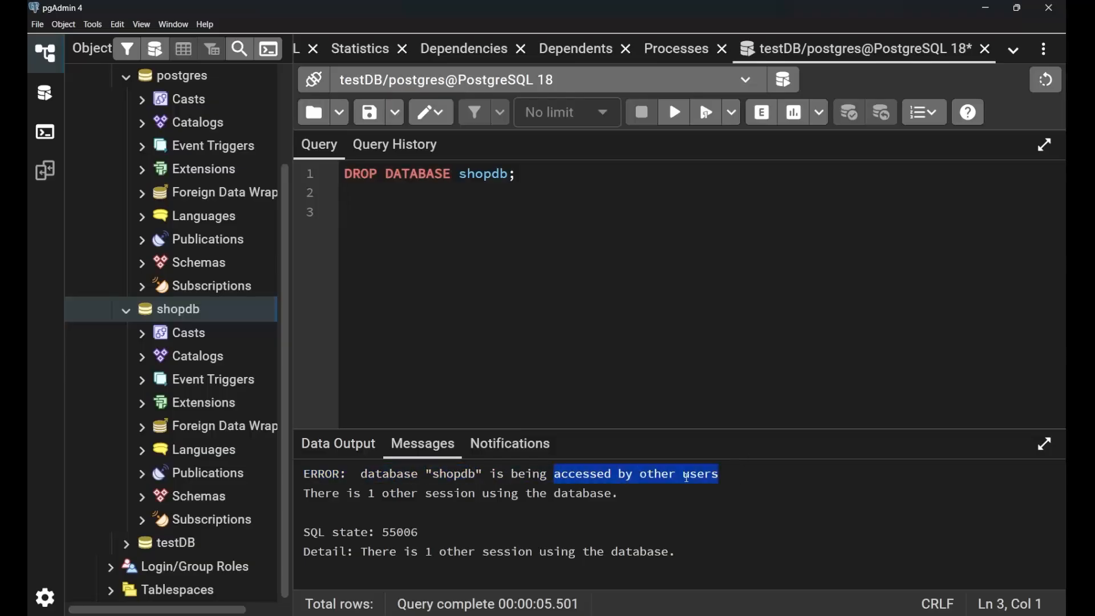
pyautogui.moveTo(358, 495); pyautogui.dragTo(629, 502)
pyautogui.click(629, 502)
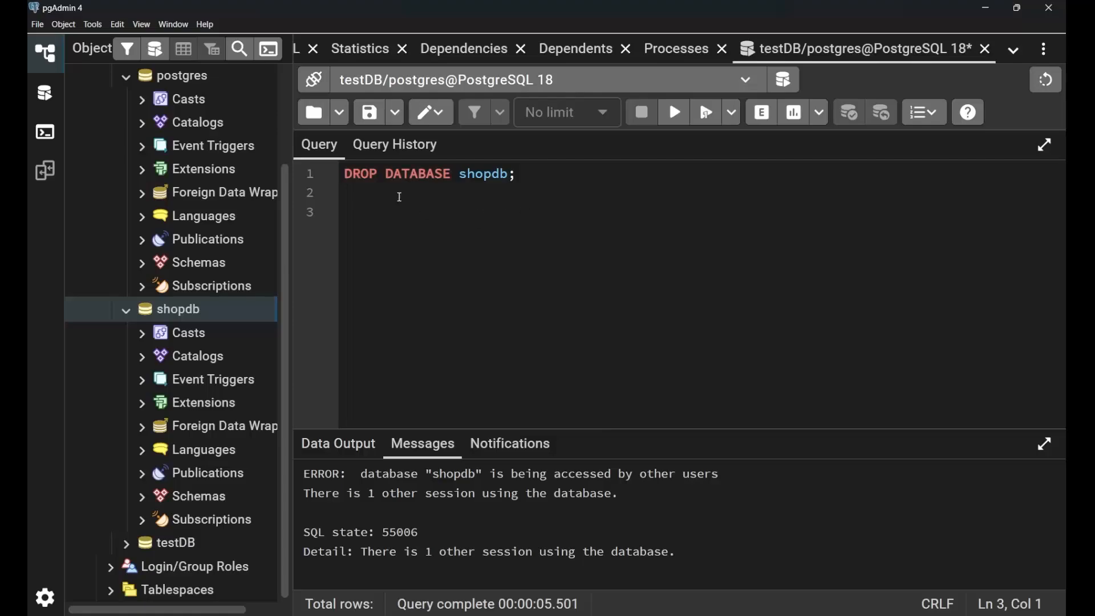
# Extend the DROP DATABASE shopdb statement with the option with (FORCE) before the semicolon.
pyautogui.moveTo(344, 174); pyautogui.dragTo(537, 180)
pyautogui.click(510, 175)
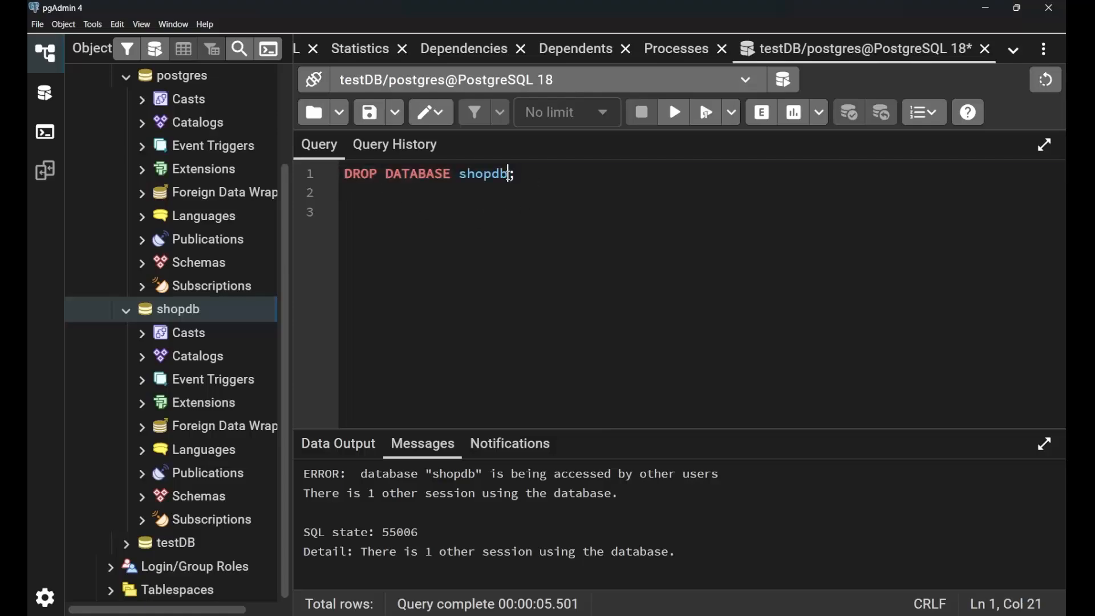
pyautogui.write('with (')
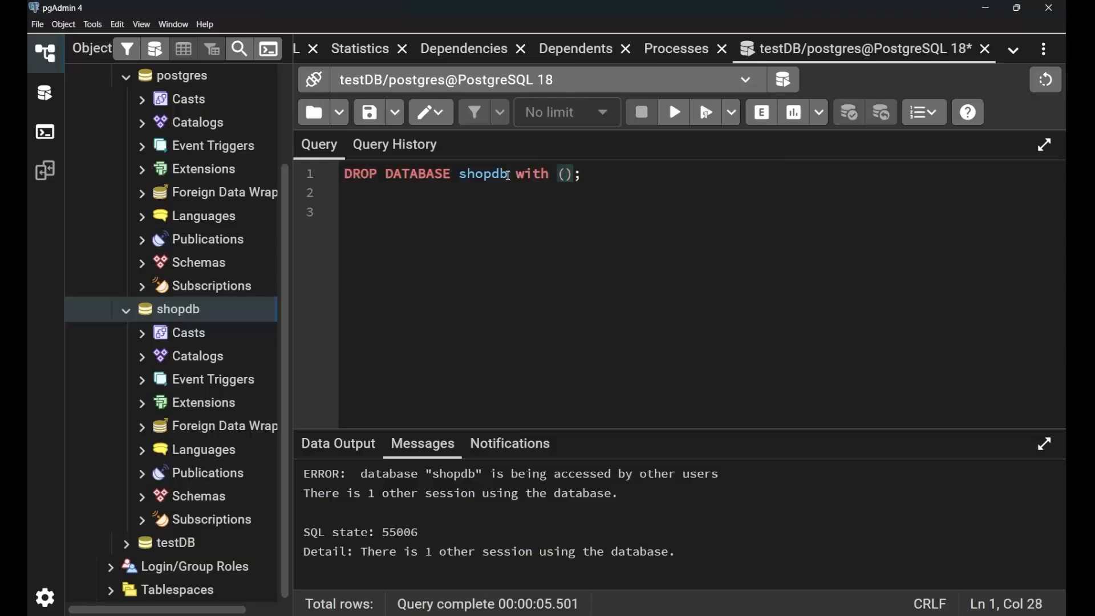
pyautogui.write('ORCE')
pyautogui.press('End')
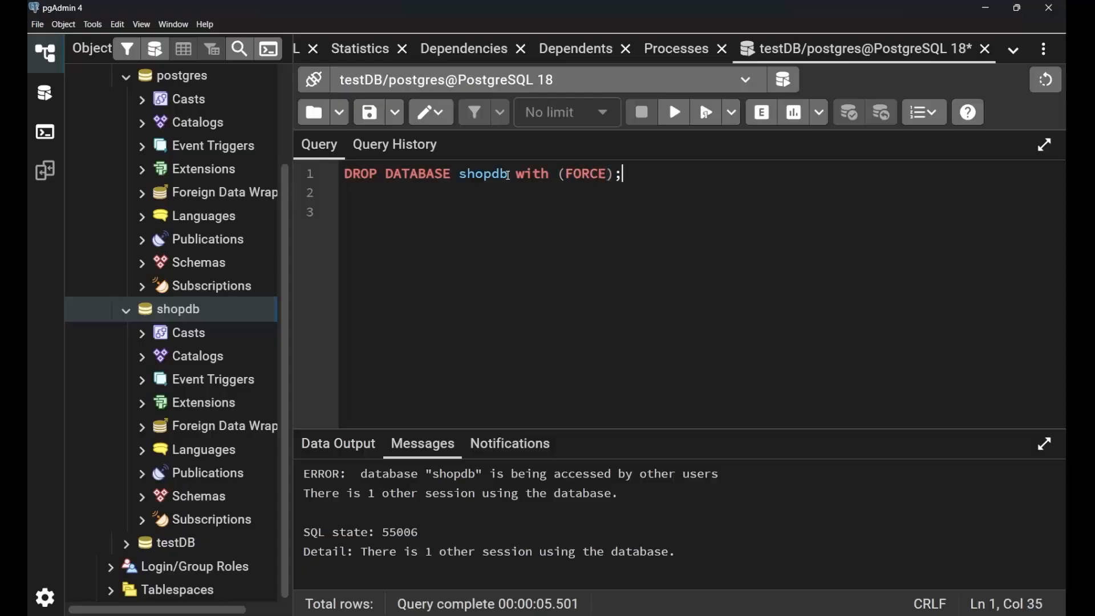
# Execute the forced DROP DATABASE statement for shopdb and highlight the first line of its output message.
pyautogui.hotkey('shift', 'Home')
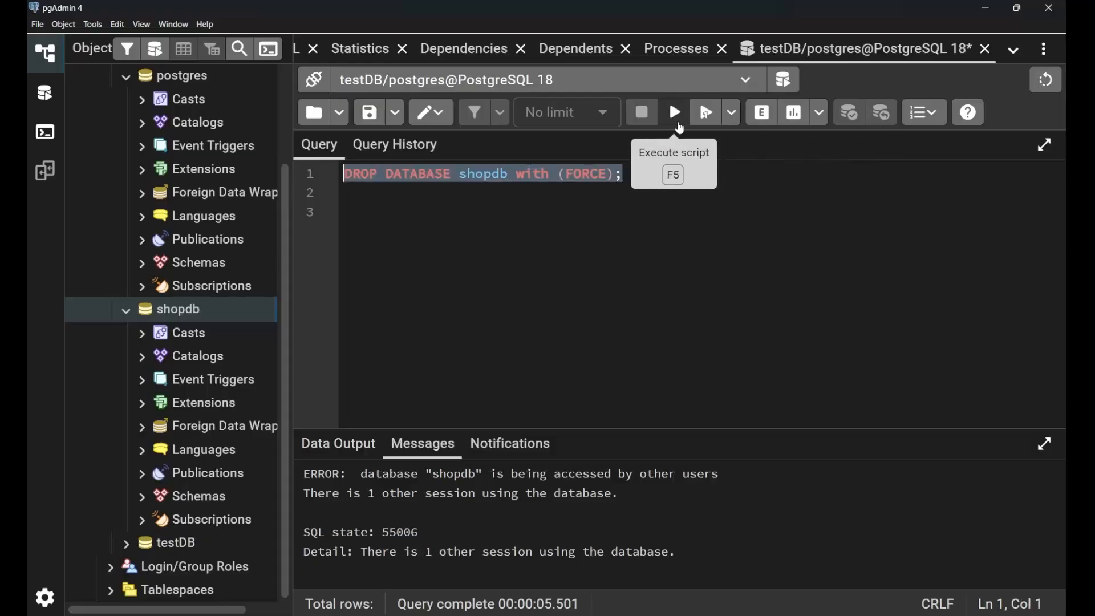
pyautogui.click(677, 124)
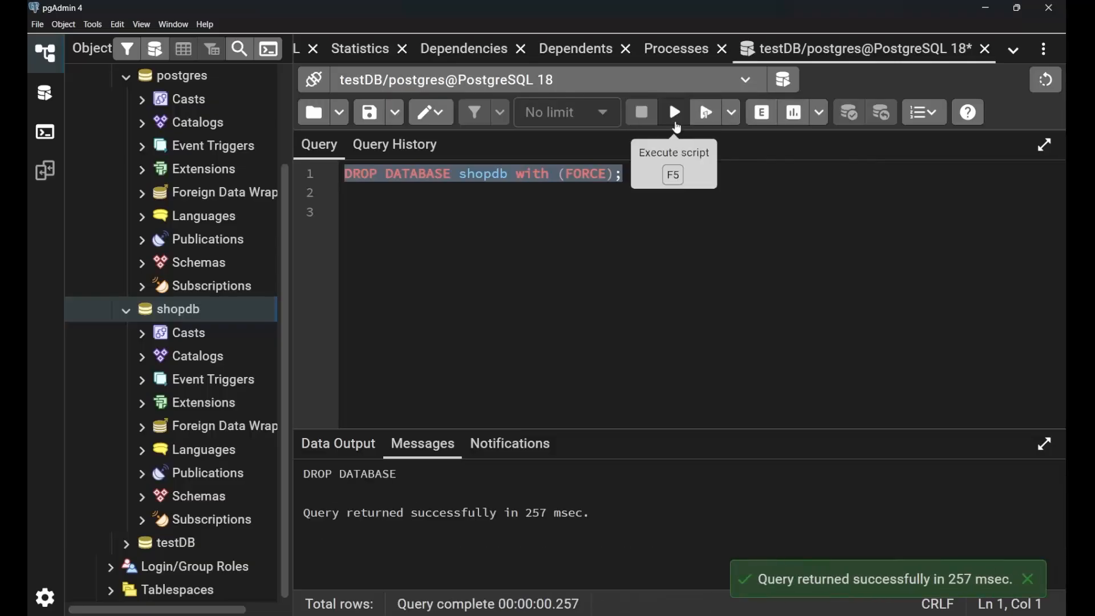
pyautogui.moveTo(409, 466); pyautogui.dragTo(301, 474)
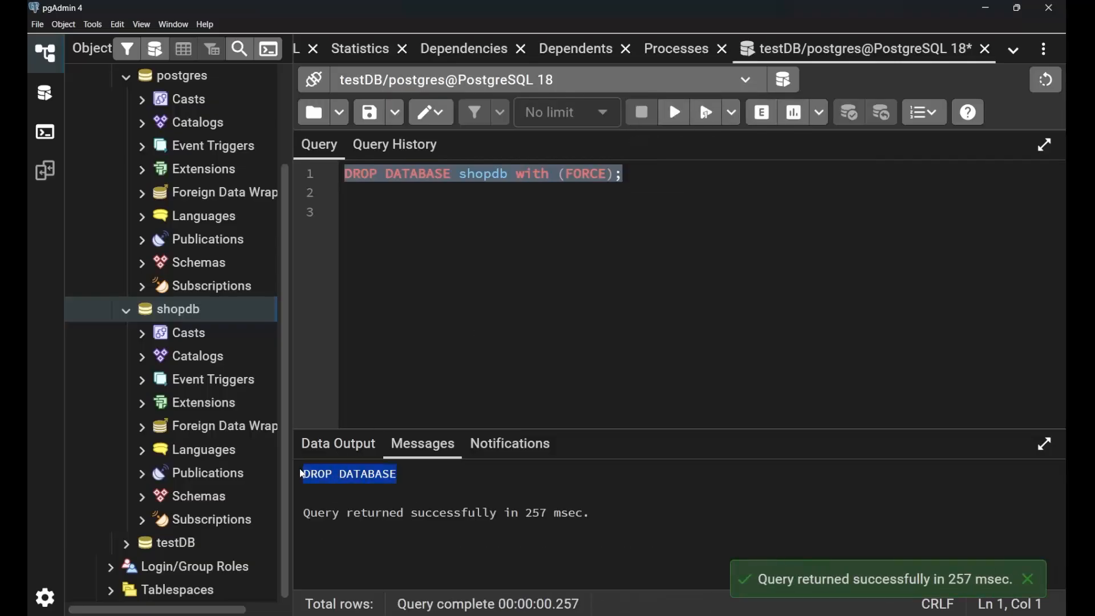
pyautogui.click(501, 473)
pyautogui.click(614, 181)
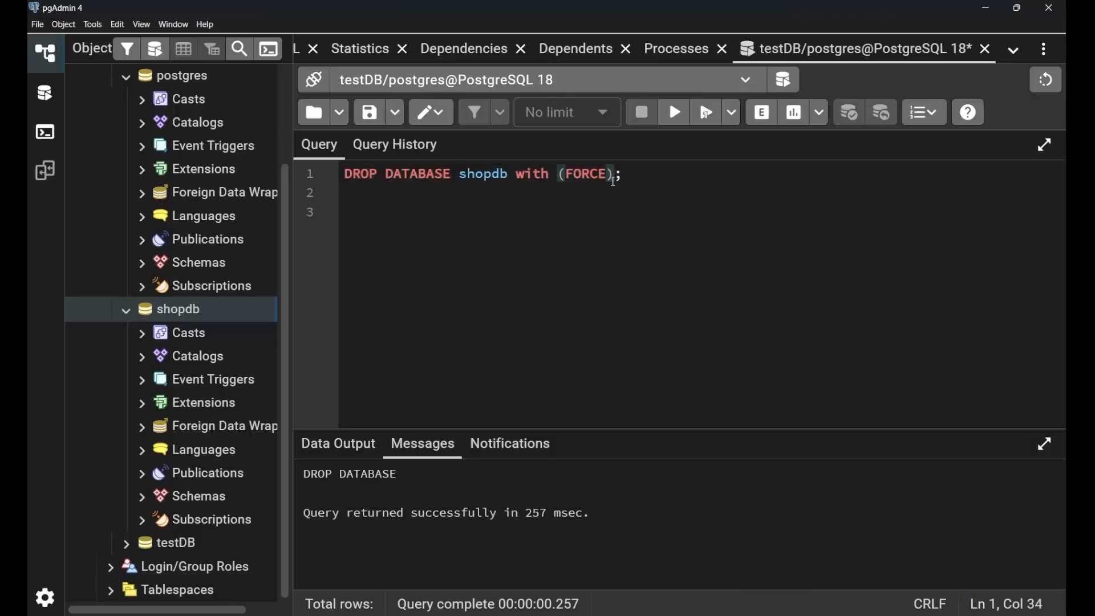
# Refresh the Databases list of the PostgreSQL 18 server in the object tree.
pyautogui.scroll(3, 183, 143)
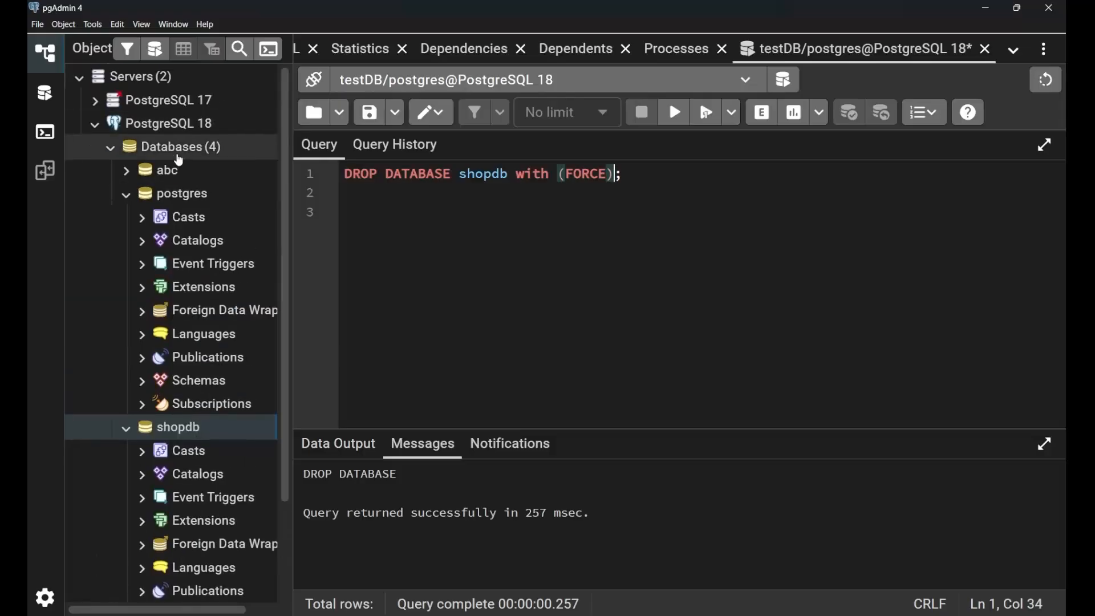
pyautogui.rightClick(177, 147)
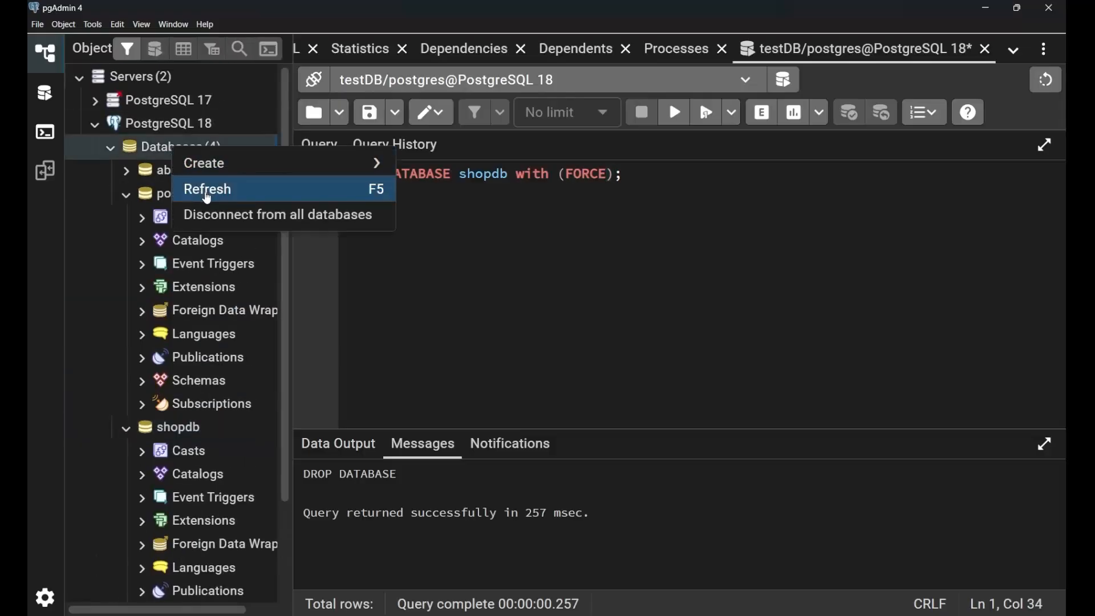
pyautogui.click(208, 190)
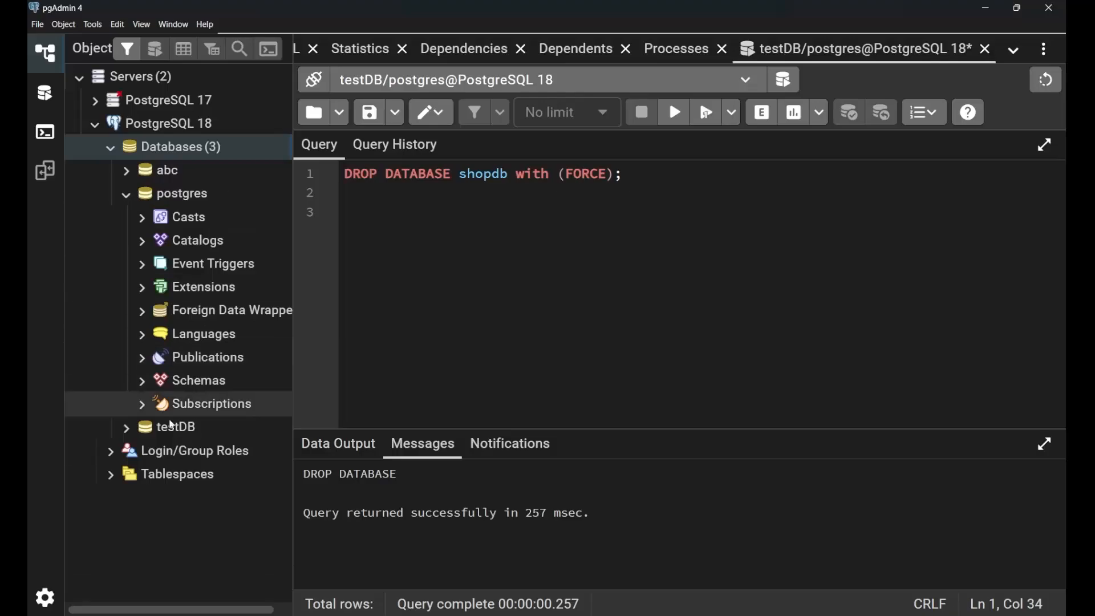